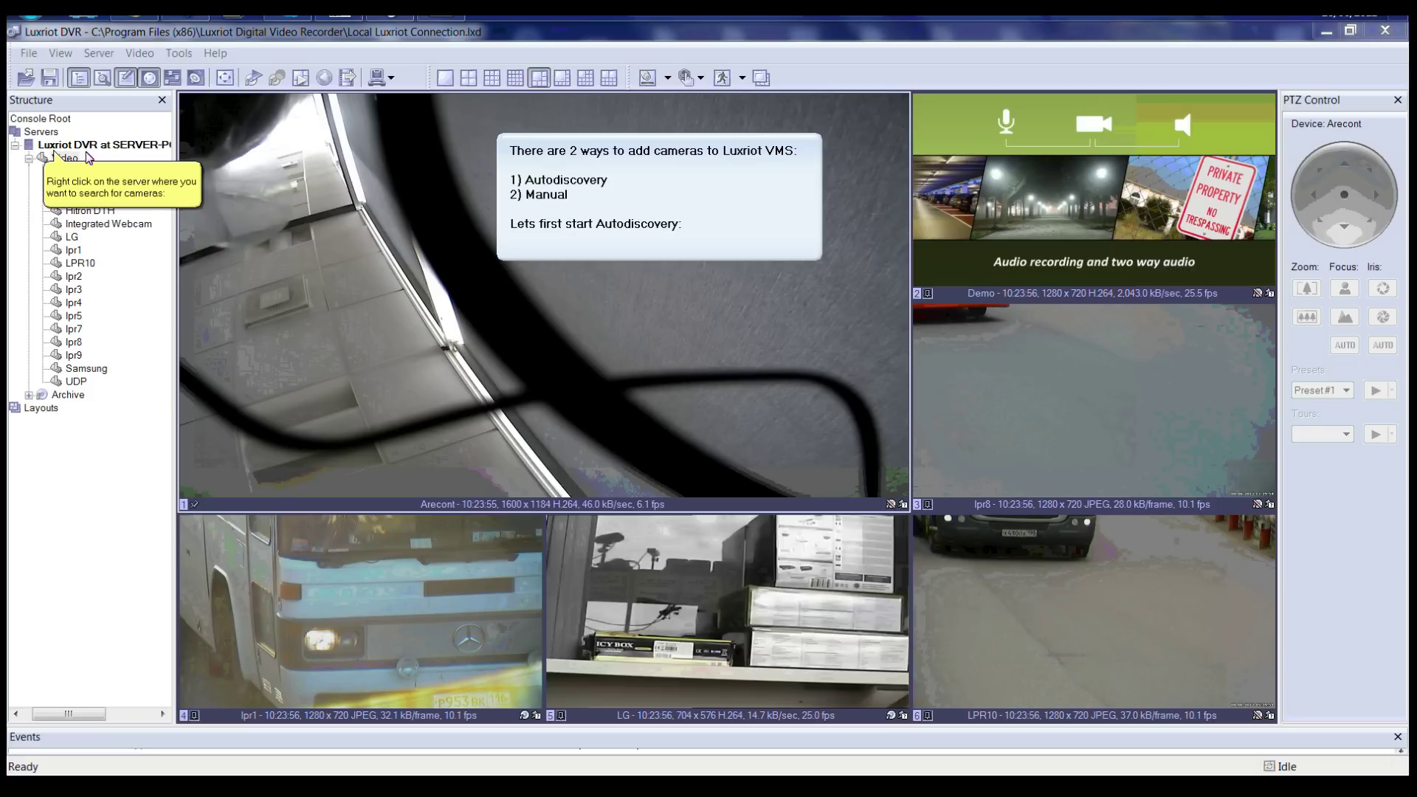
# Launch automatic discovery of network video devices from the server's Tasks menu.
pyautogui.rightClick(87, 148)
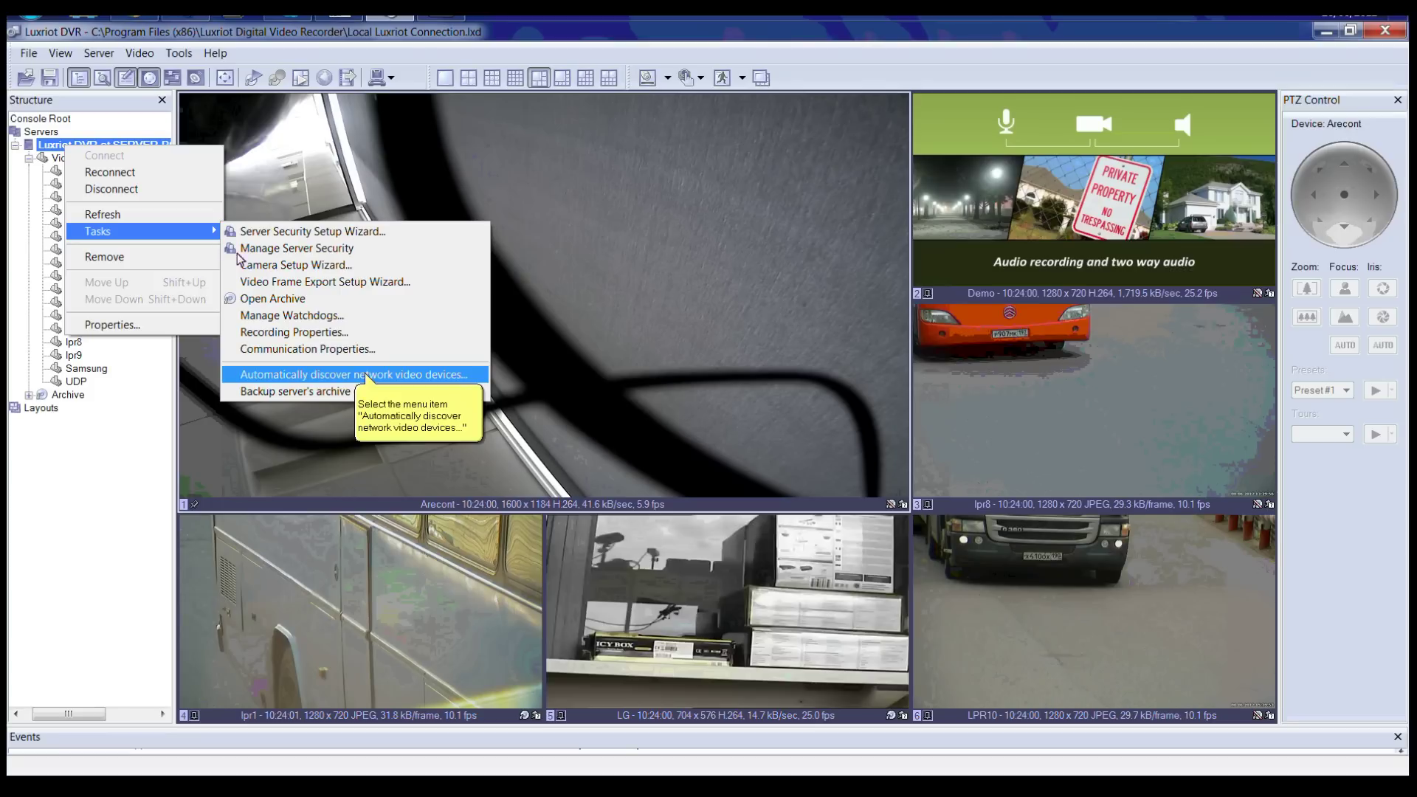
pyautogui.click(453, 382)
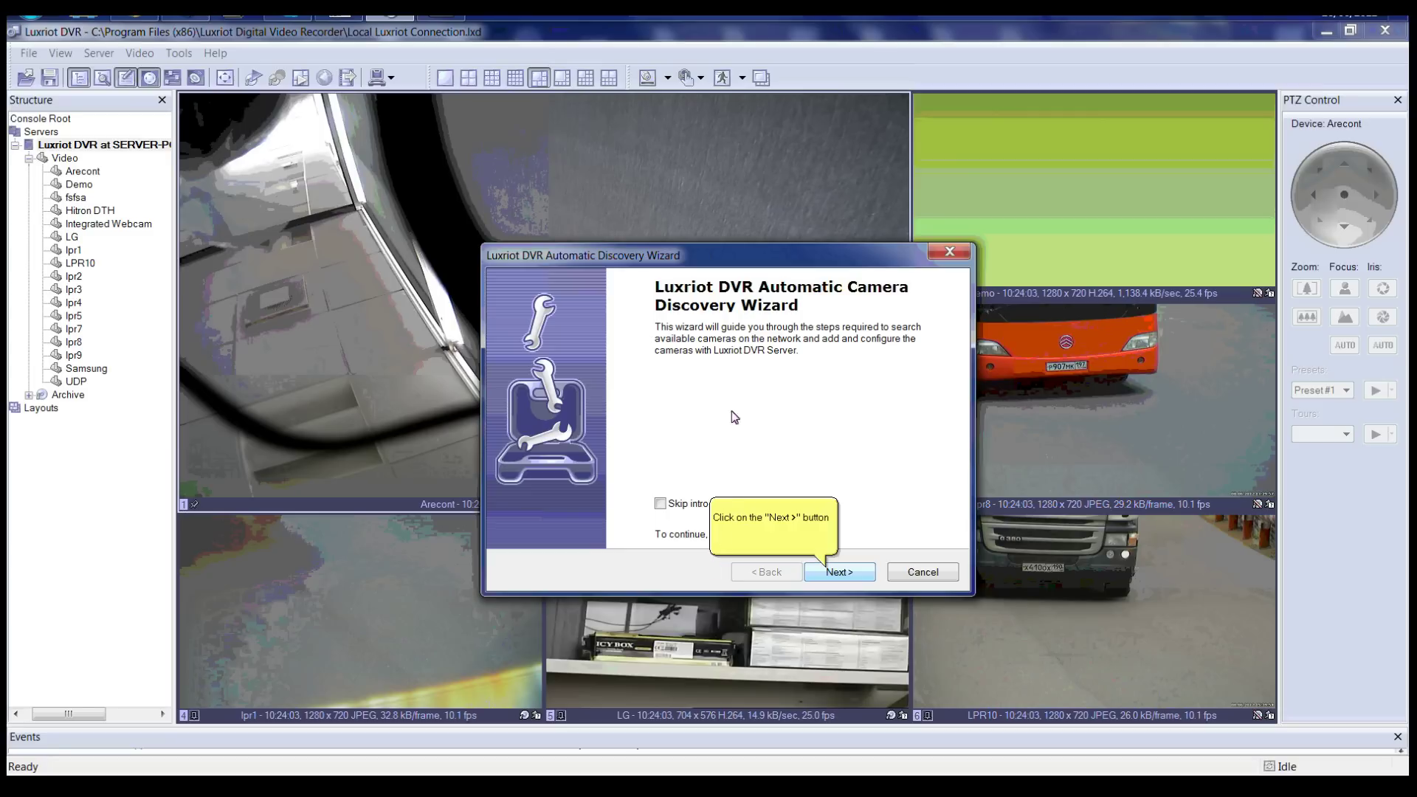
# Advance the discovery wizard past the scan address page, keeping scan ports 80 and 8080.
pyautogui.press('Return')
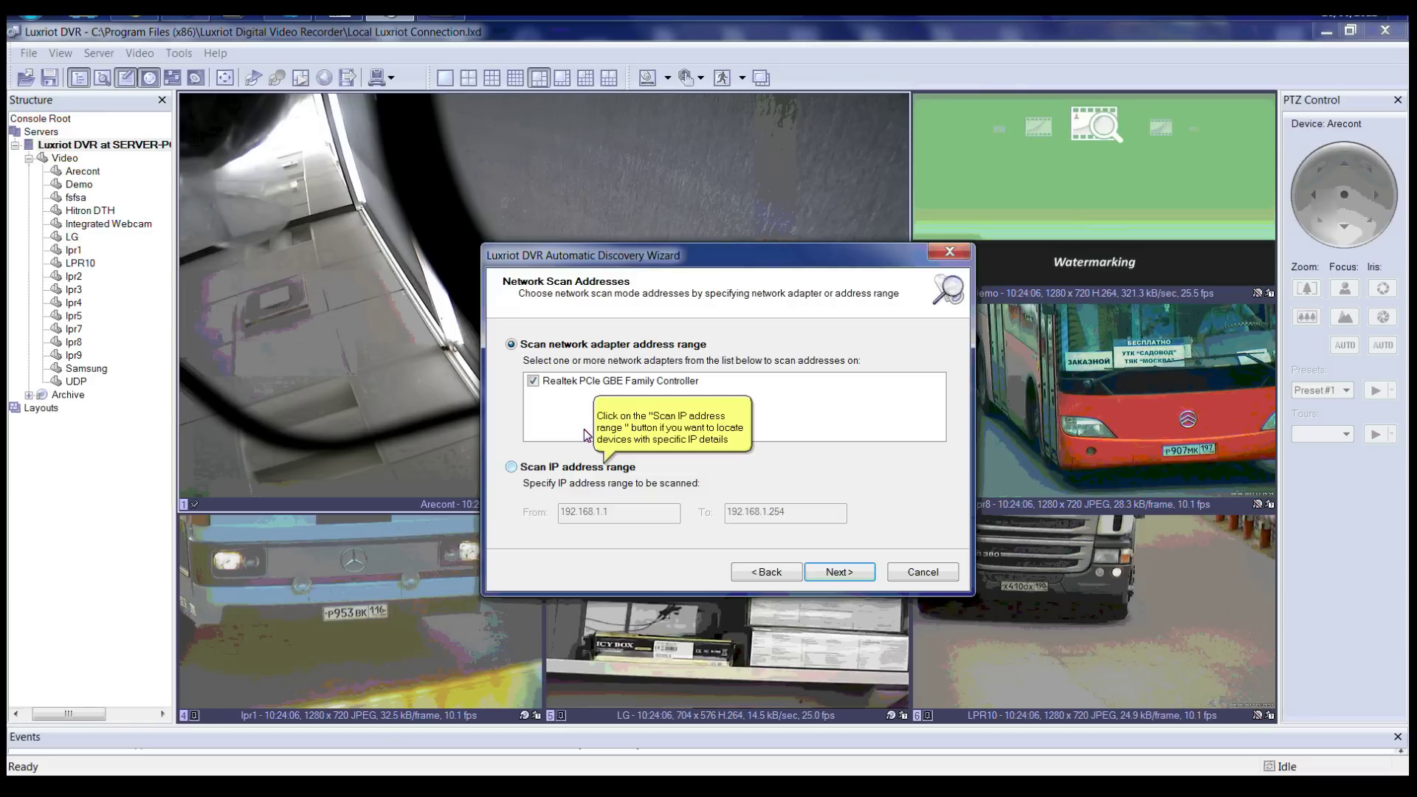
pyautogui.click(581, 466)
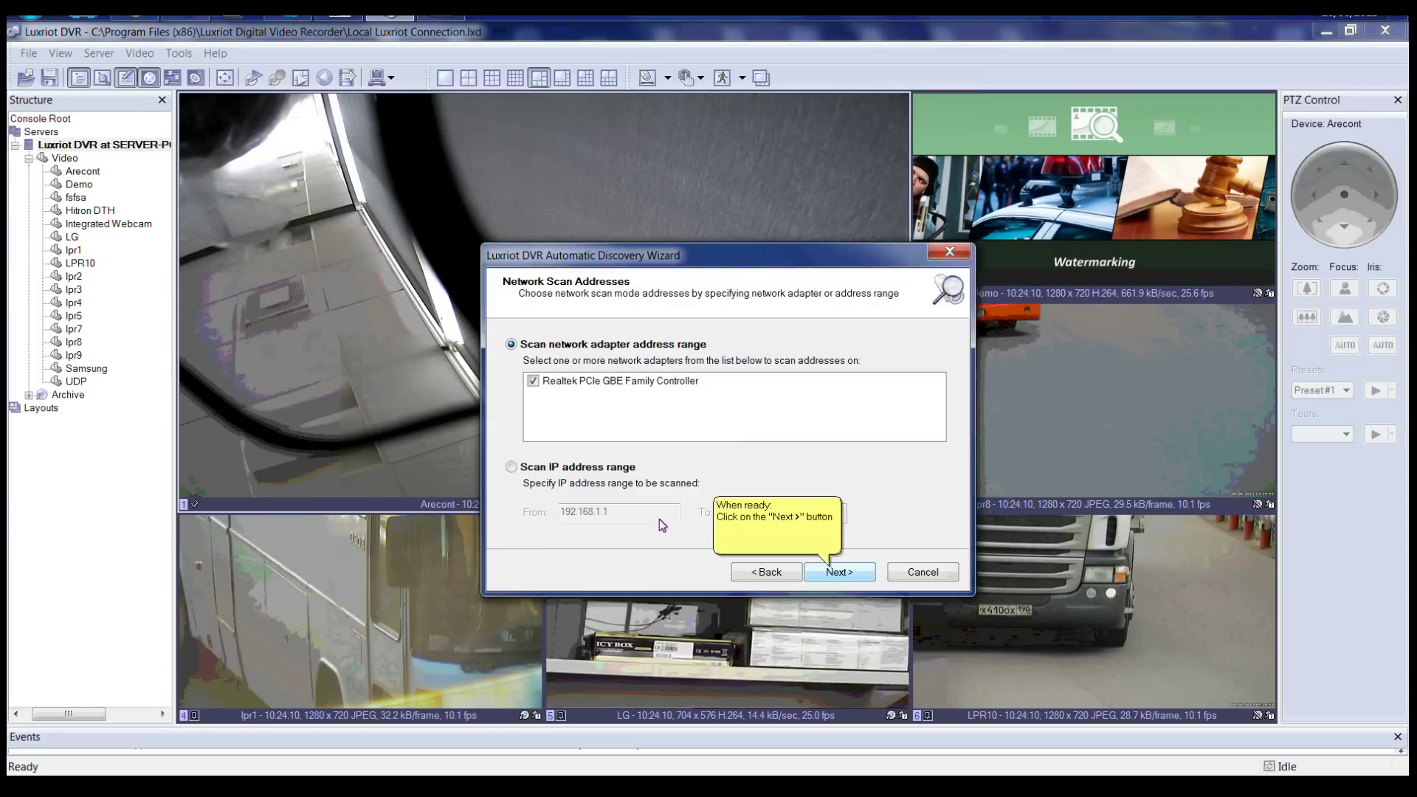
pyautogui.click(831, 568)
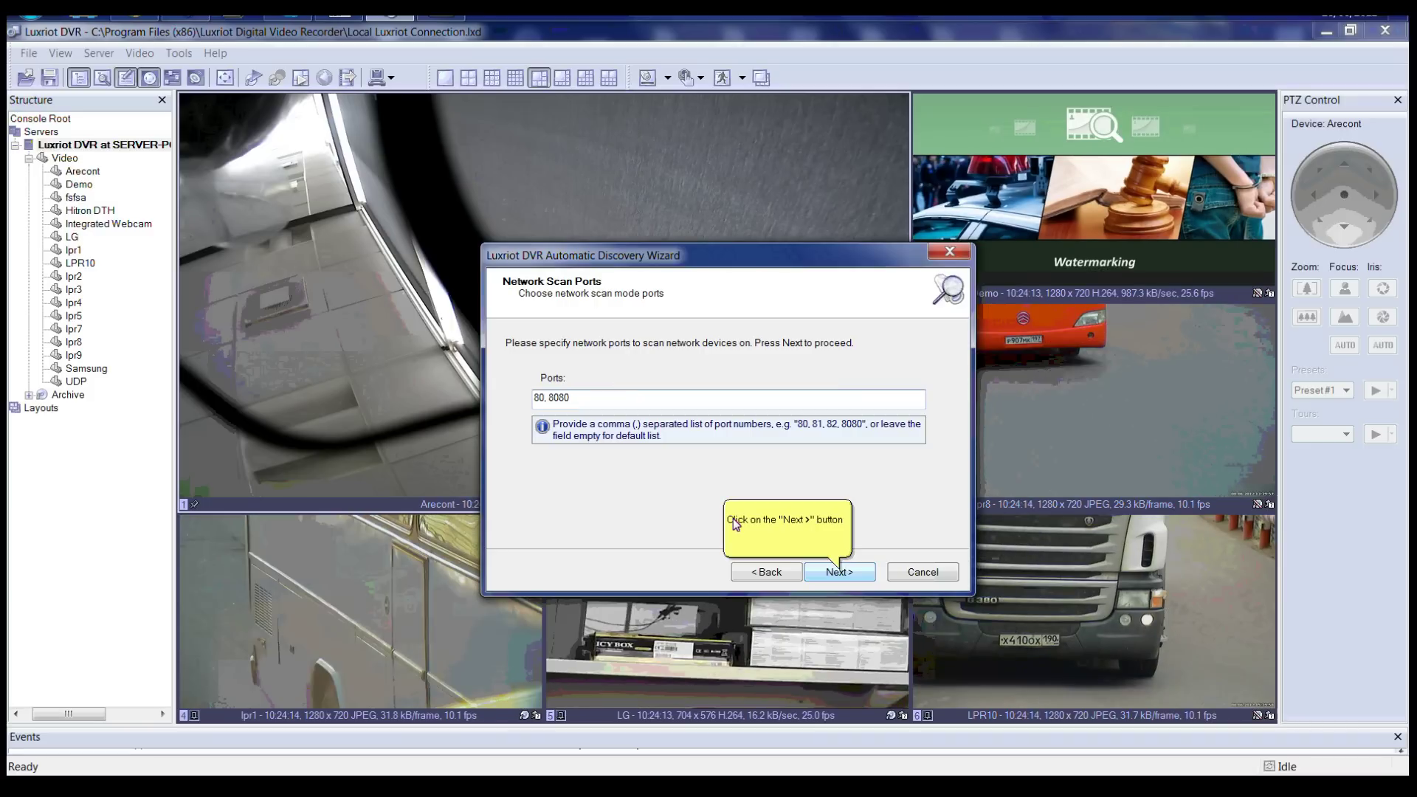
pyautogui.click(830, 568)
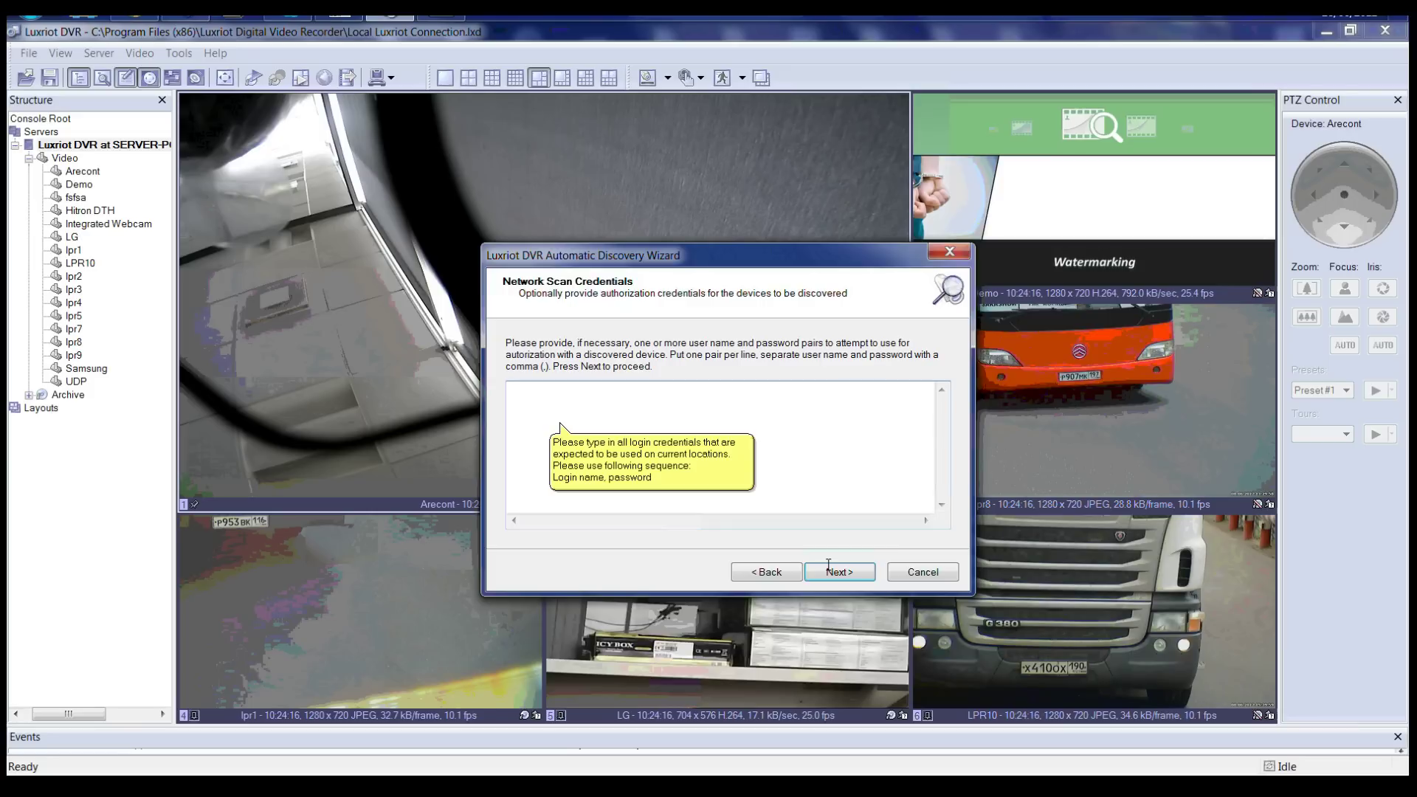
# Paste three login/password pairs as scan credentials and run the network discovery.
pyautogui.hotkey('ctrl', 'v')
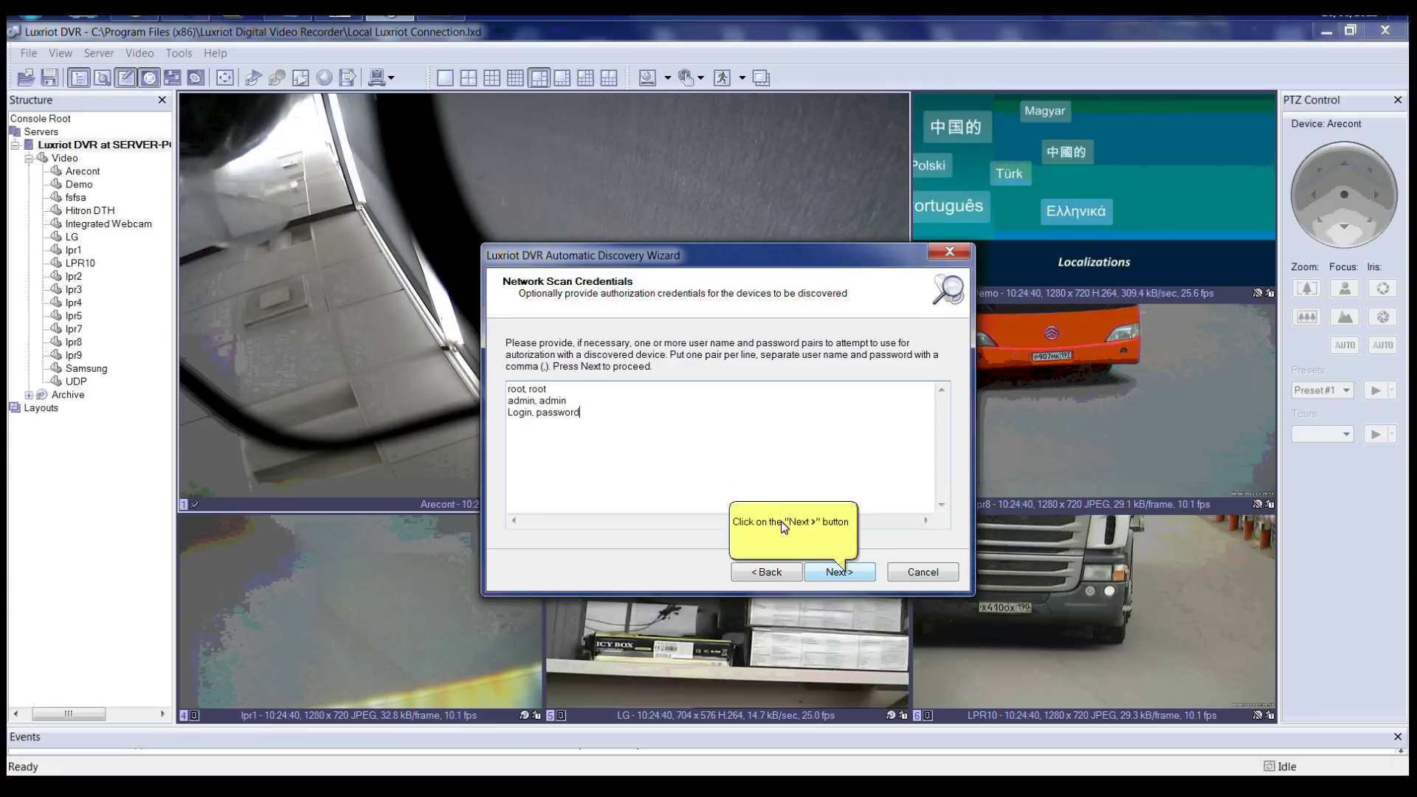
pyautogui.click(842, 573)
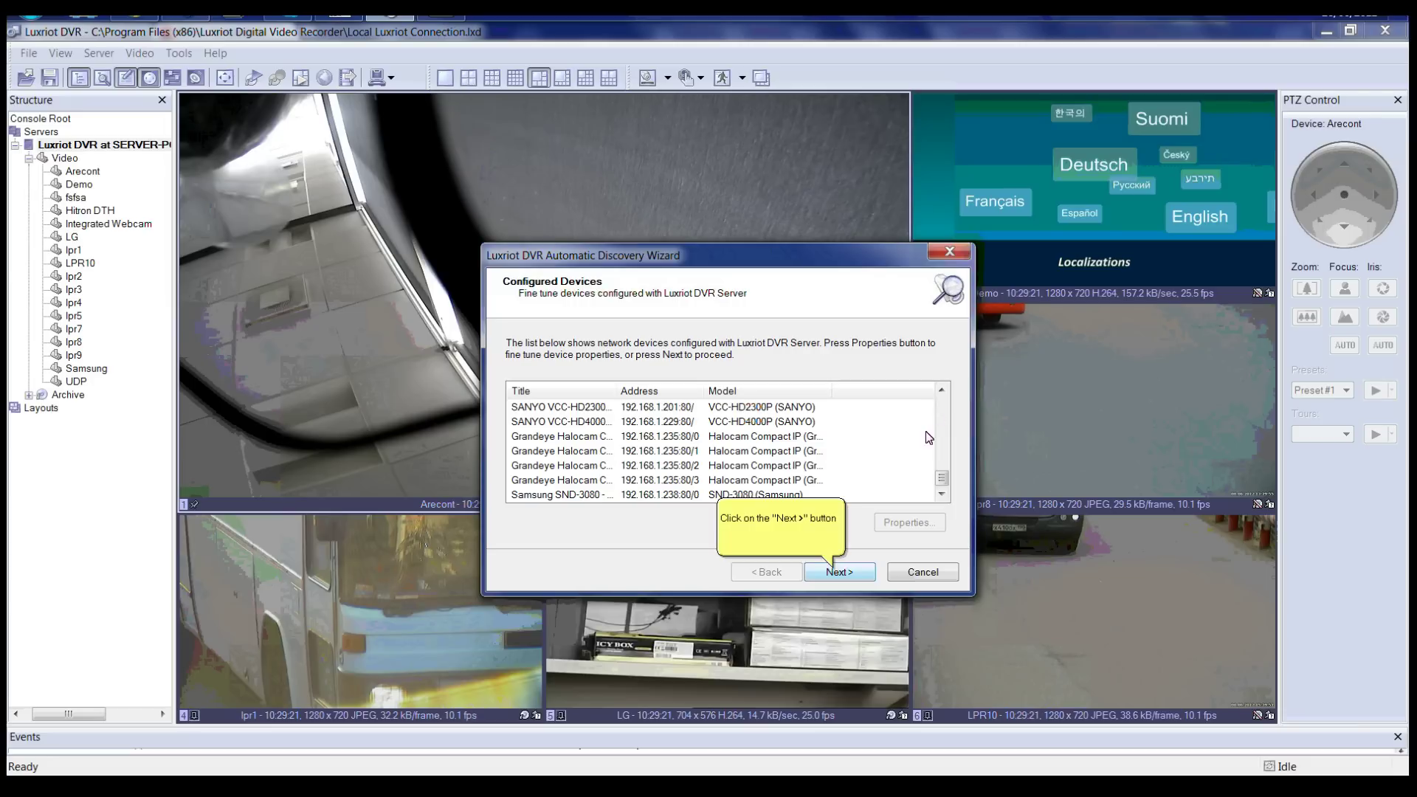
# Accept the configured devices list and finish the discovery wizard.
pyautogui.click(837, 575)
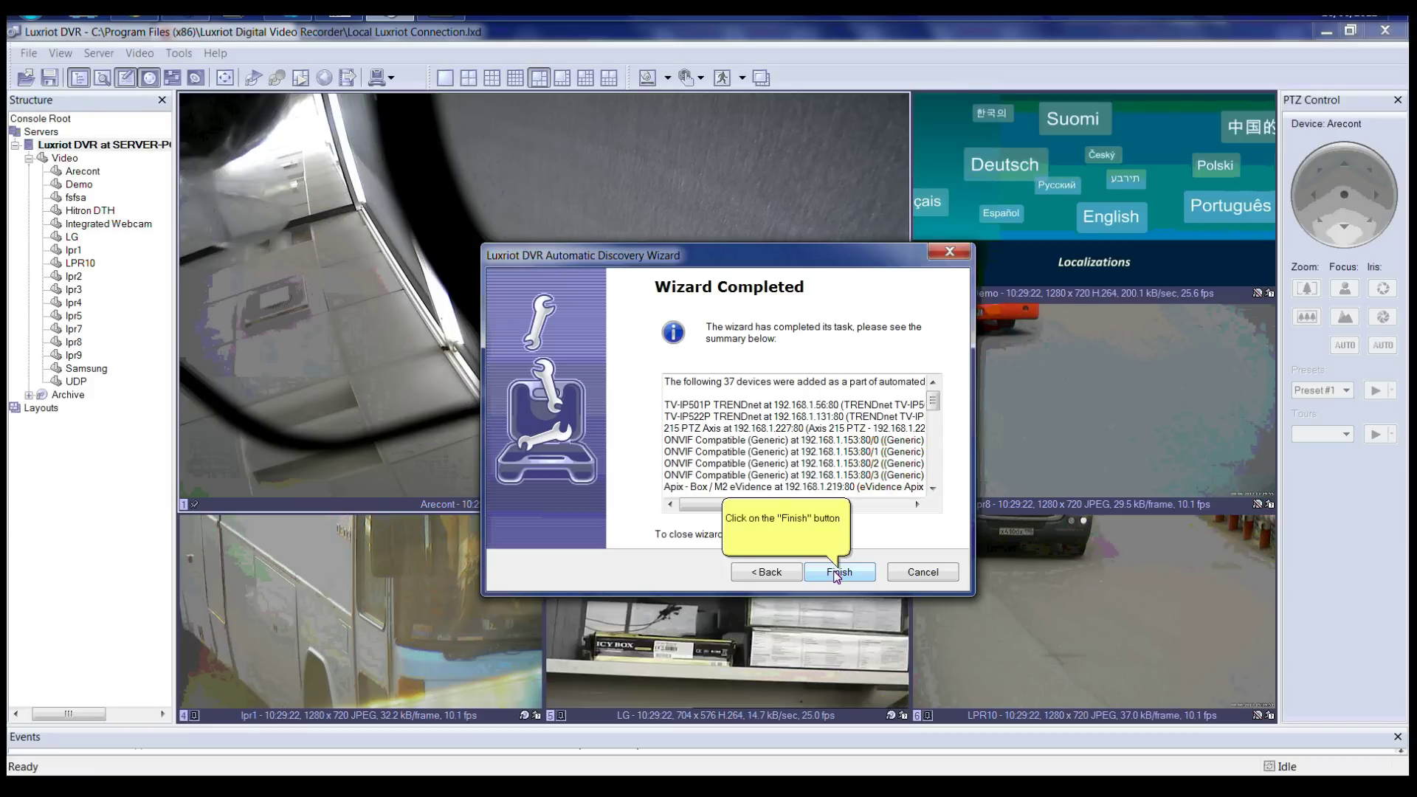
pyautogui.click(838, 574)
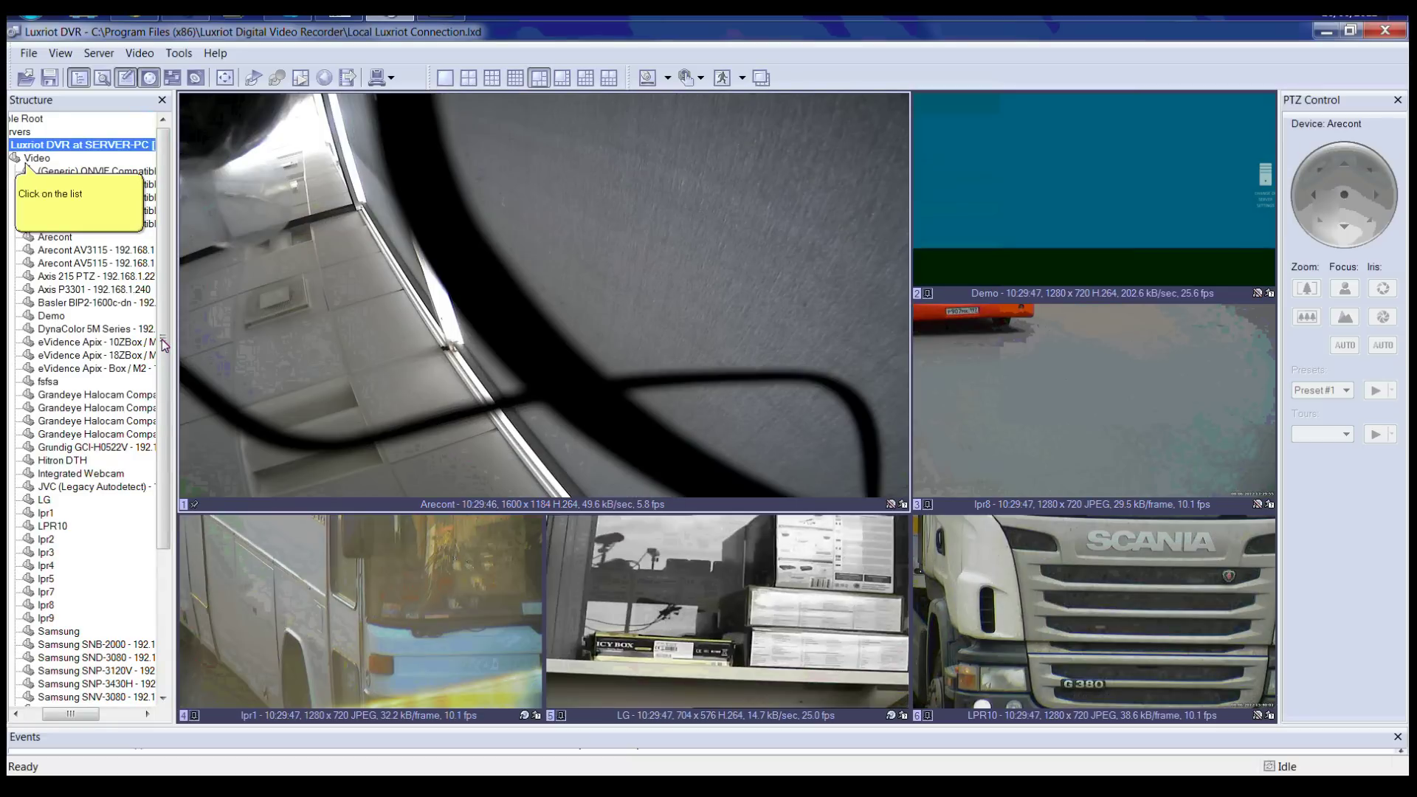
# Launch the Camera Setup Wizard from the Video node and pass its introduction page.
pyautogui.rightClick(30, 163)
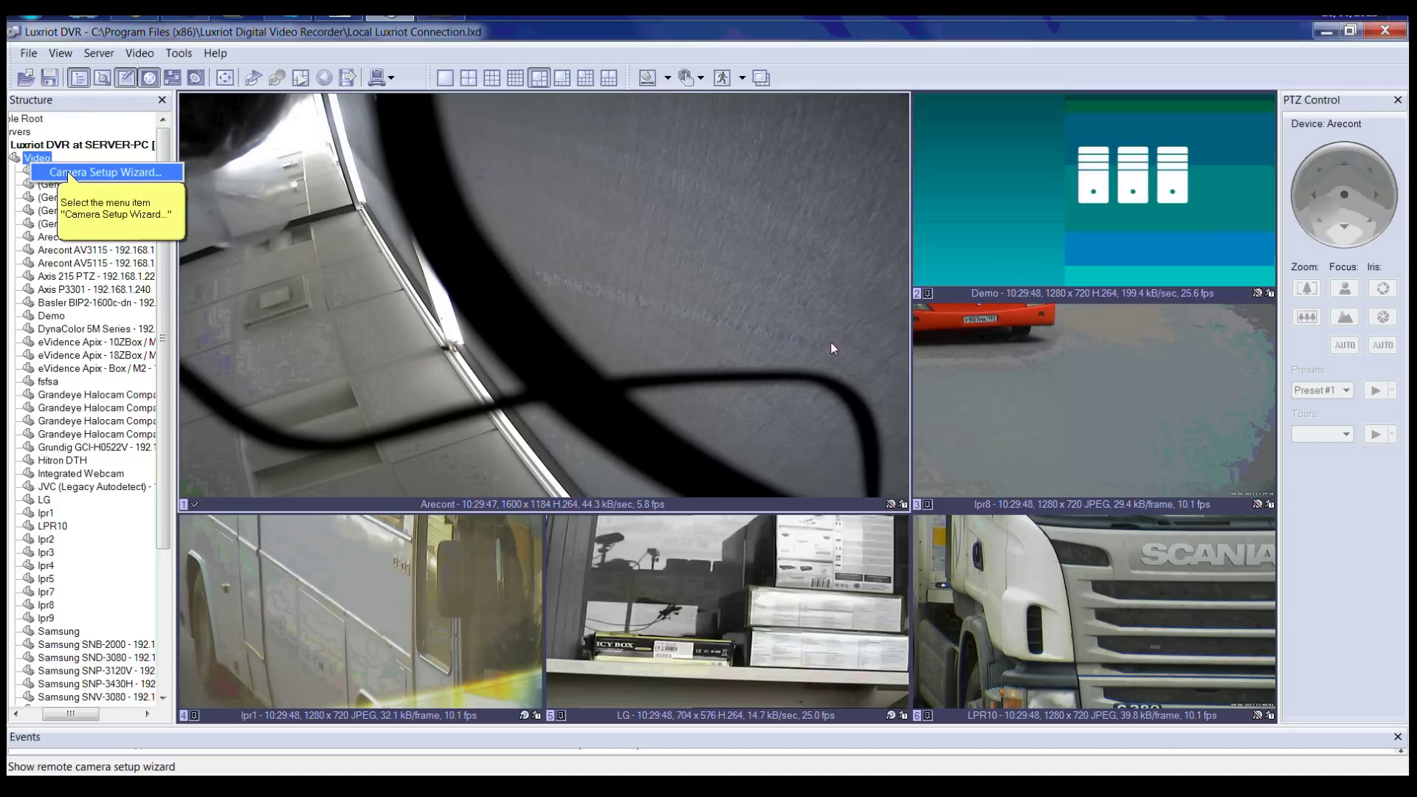
pyautogui.press('Return')
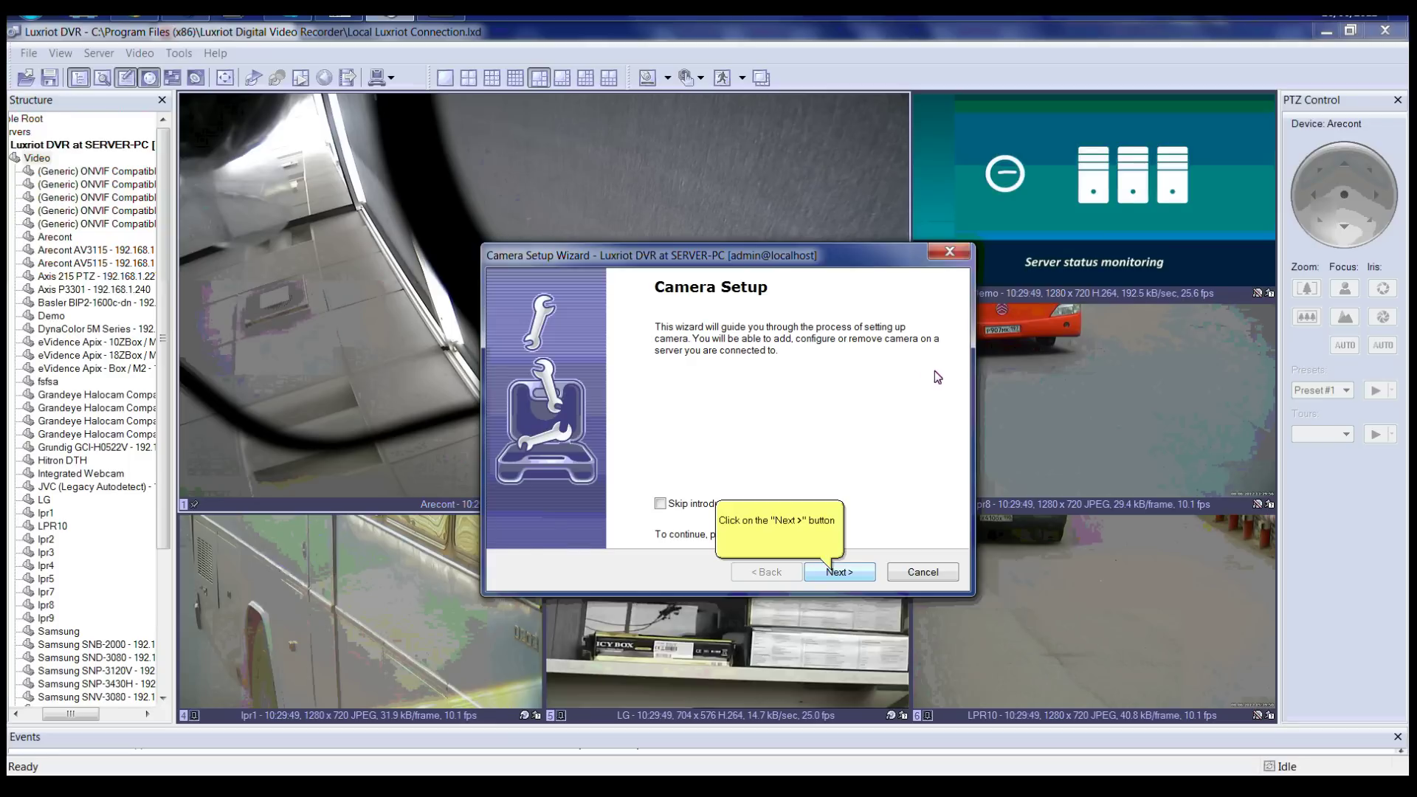
pyautogui.press('Return')
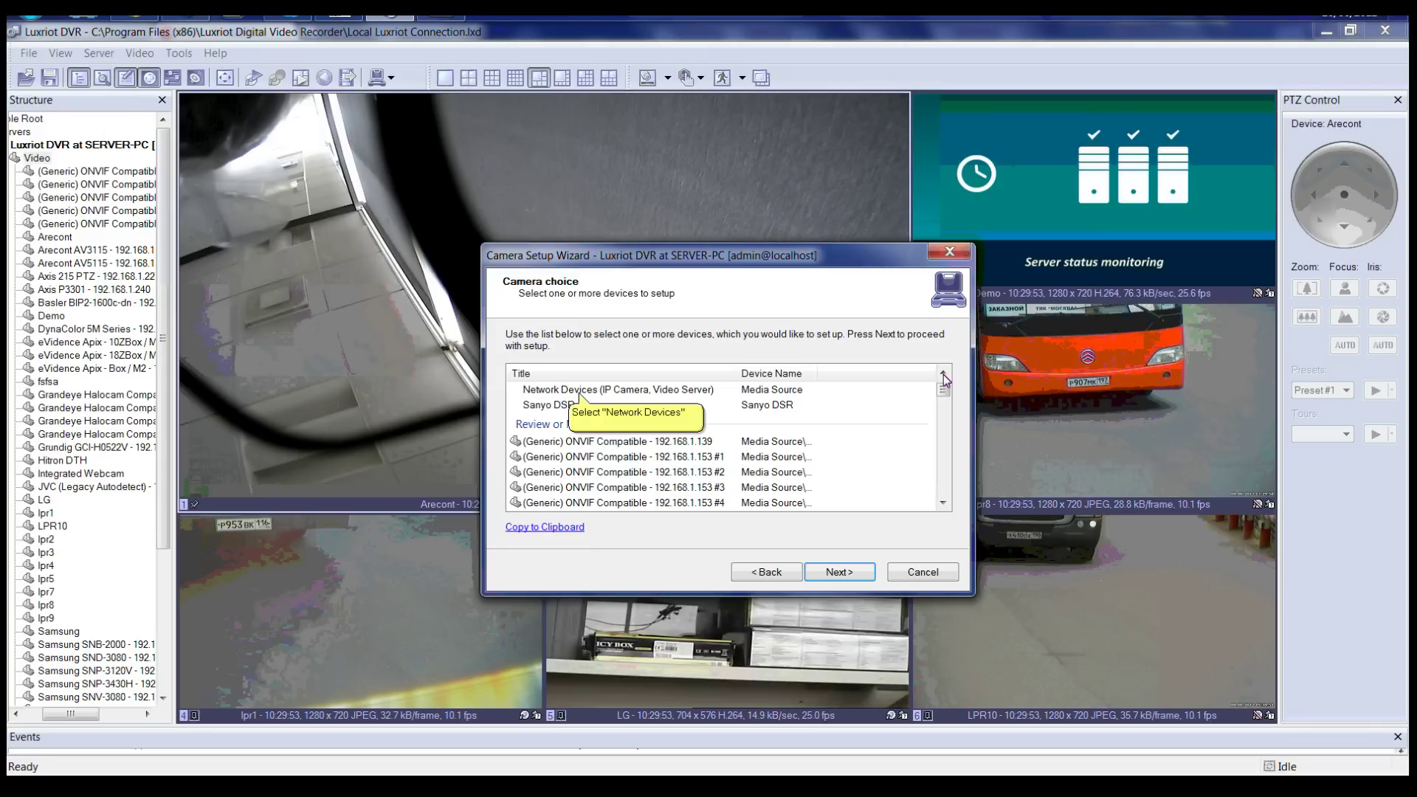
# Add a network device and apply SANYO VCC-HD5400P as its manufacturer and model.
pyautogui.doubleClick(737, 390)
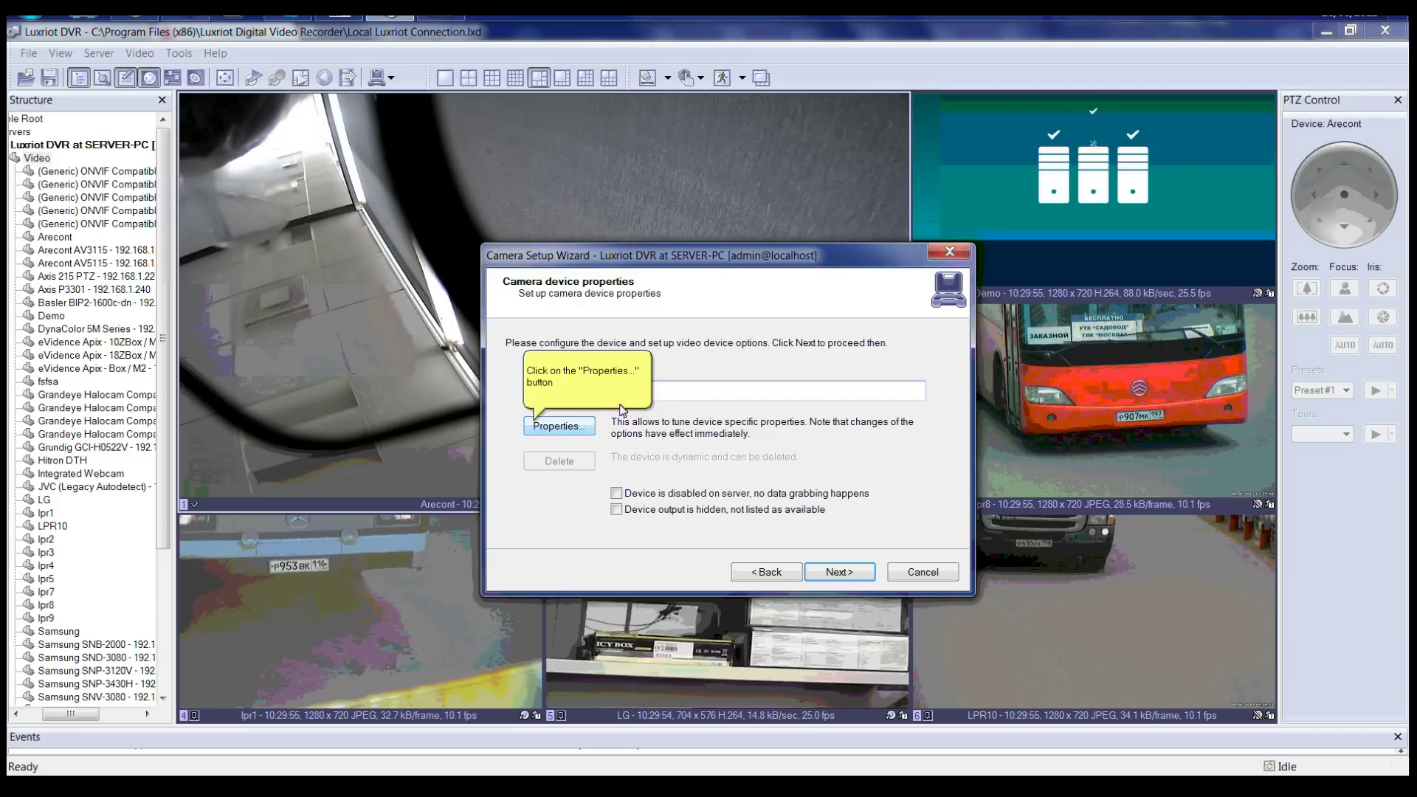
pyautogui.click(542, 429)
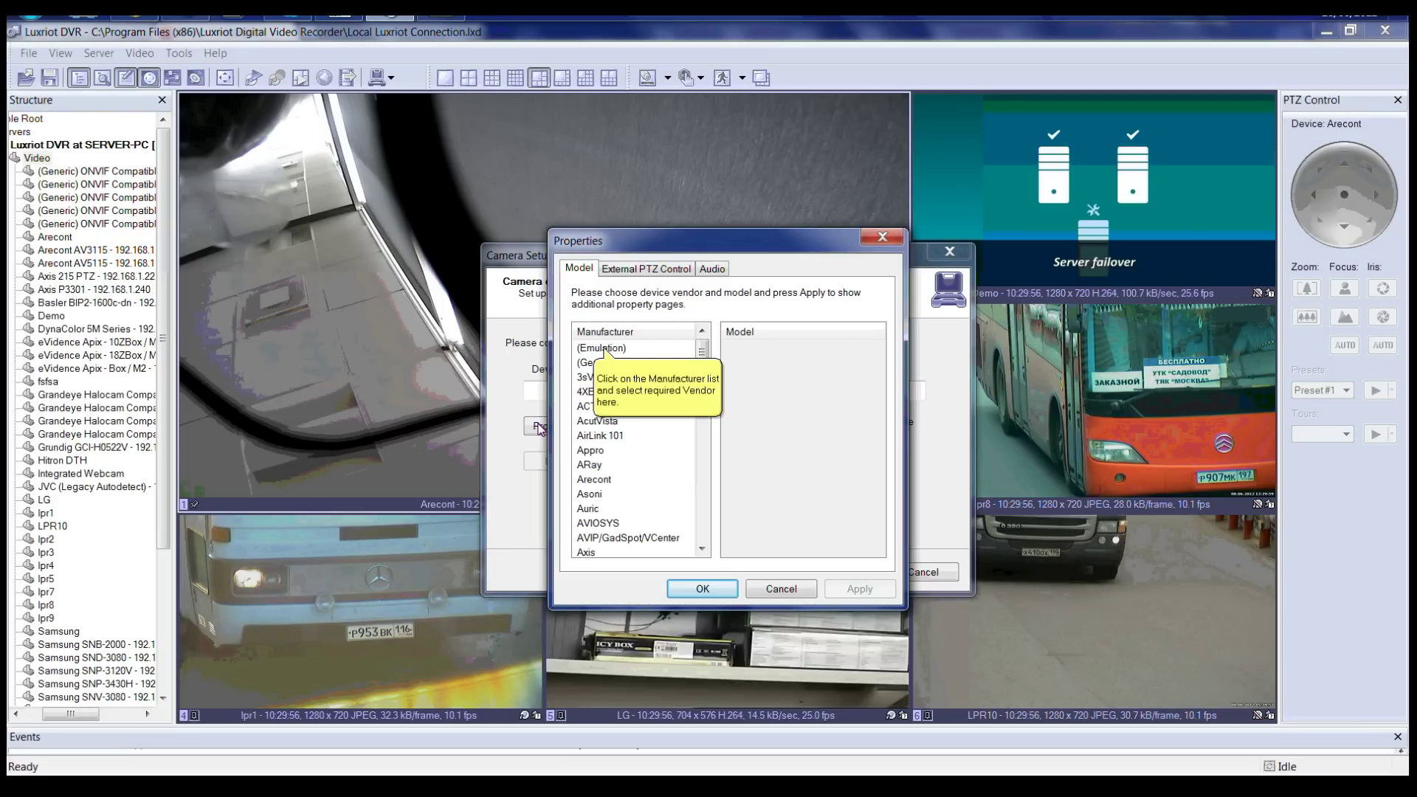
pyautogui.click(609, 361)
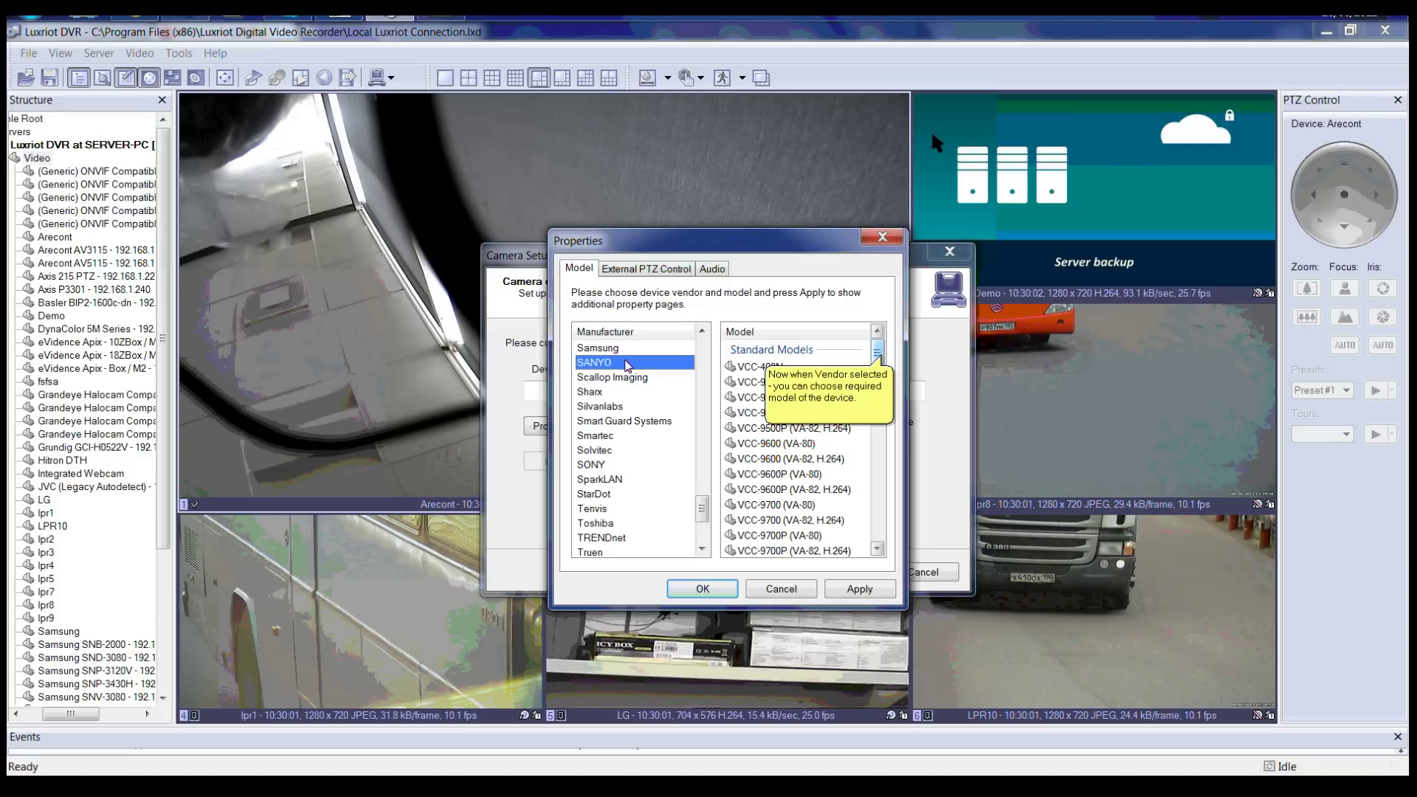
pyautogui.click(771, 501)
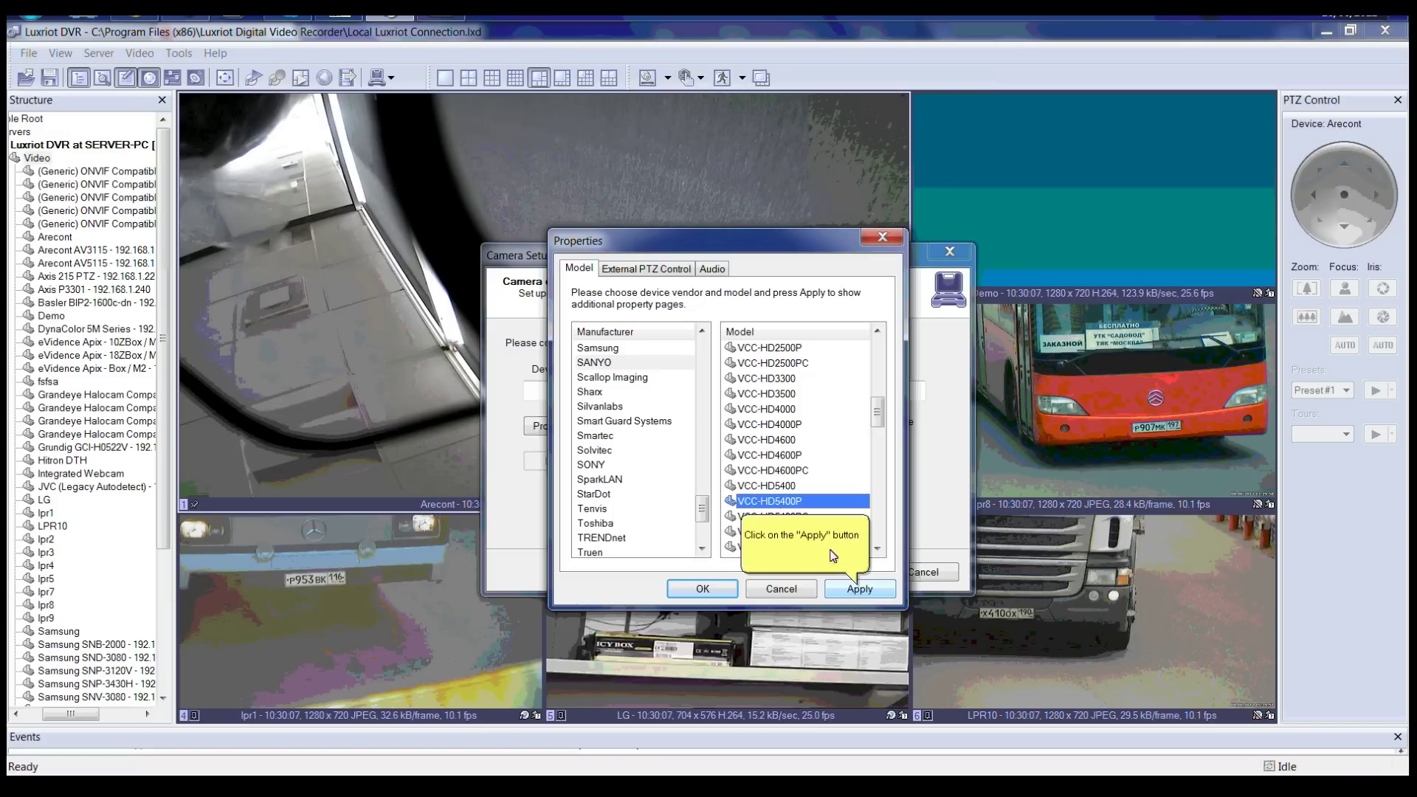
pyautogui.click(859, 590)
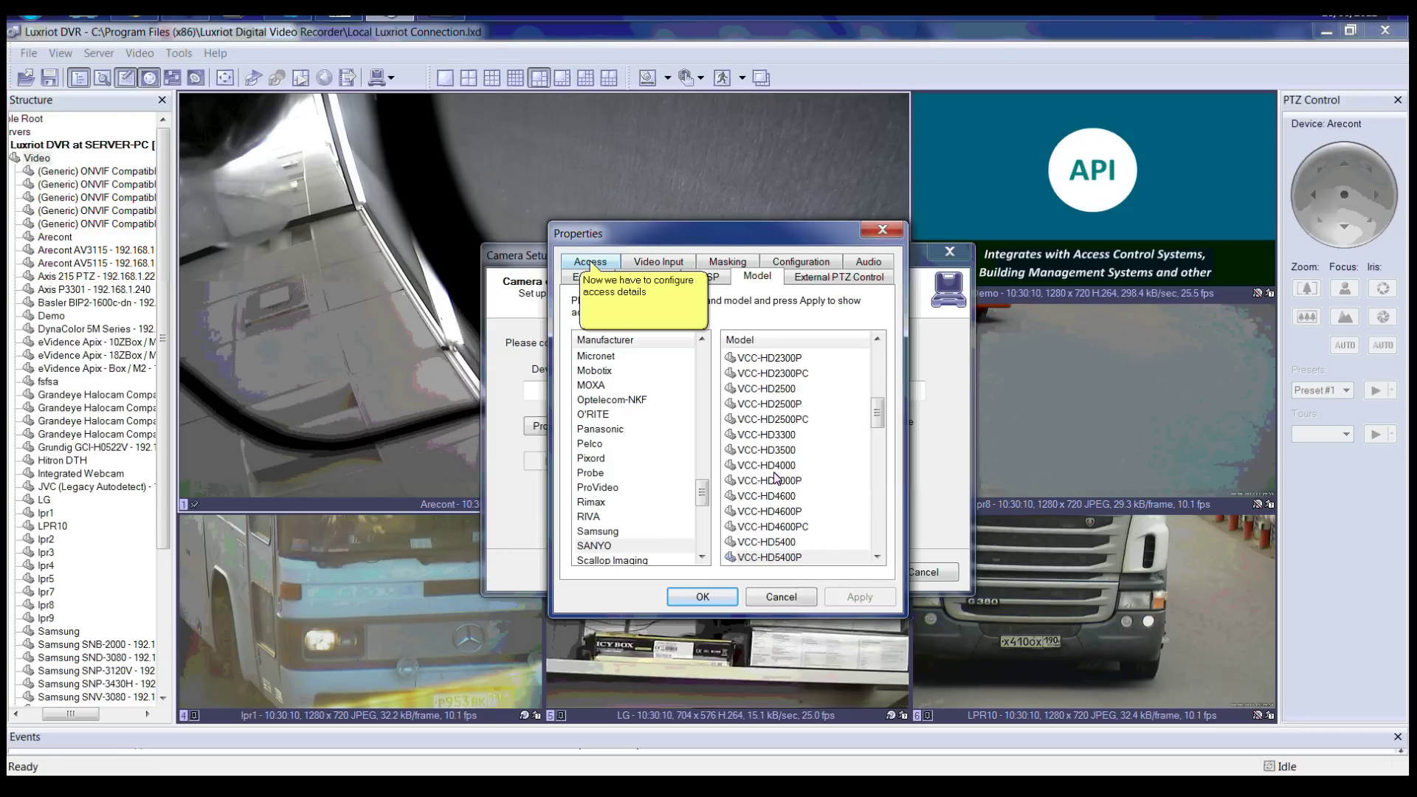
# Set camera access to 192.168.1.197, port 80, with the administrator login, and apply.
pyautogui.click(590, 261)
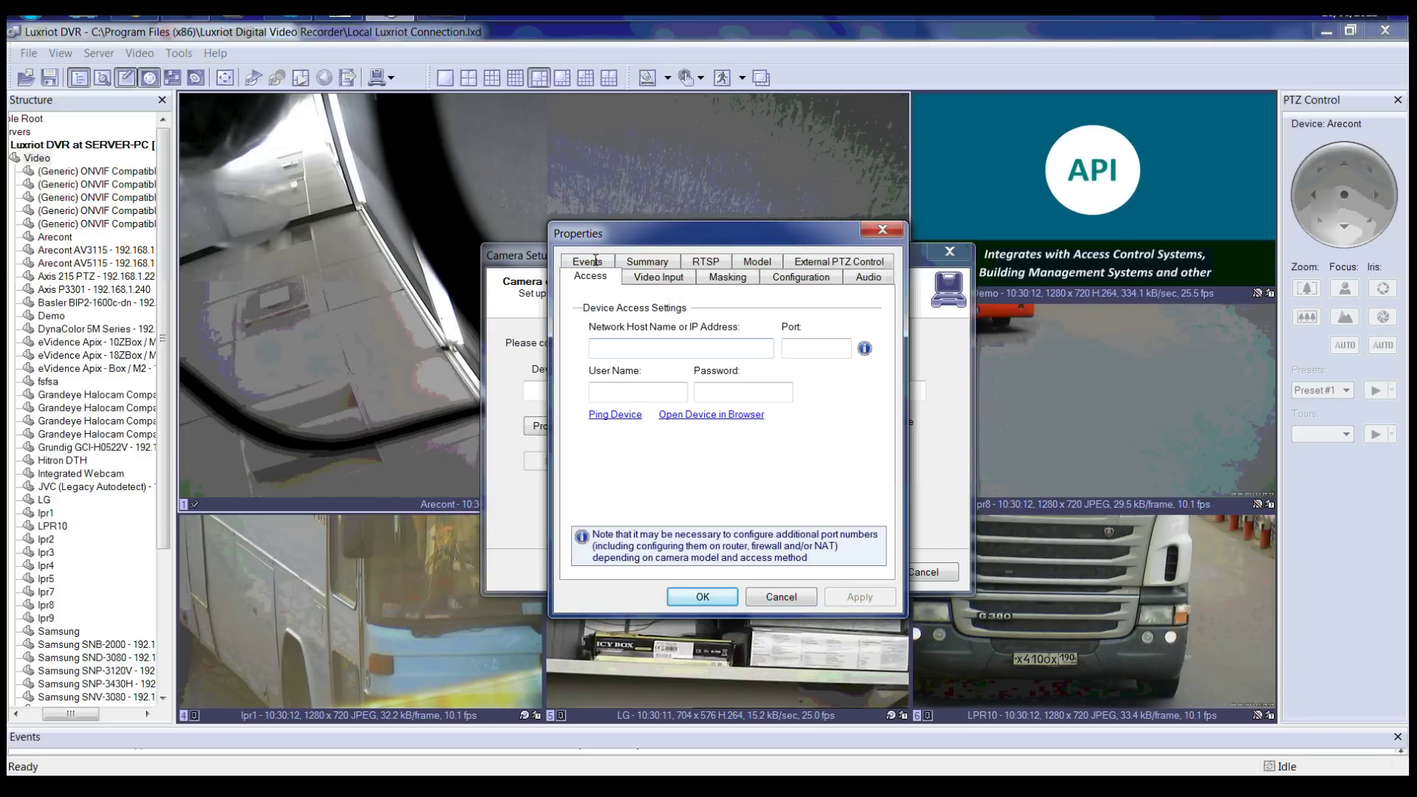
pyautogui.write('192.168.1.197')
pyautogui.press('Tab')
pyautogui.press('Tab')
pyautogui.press('Tab')
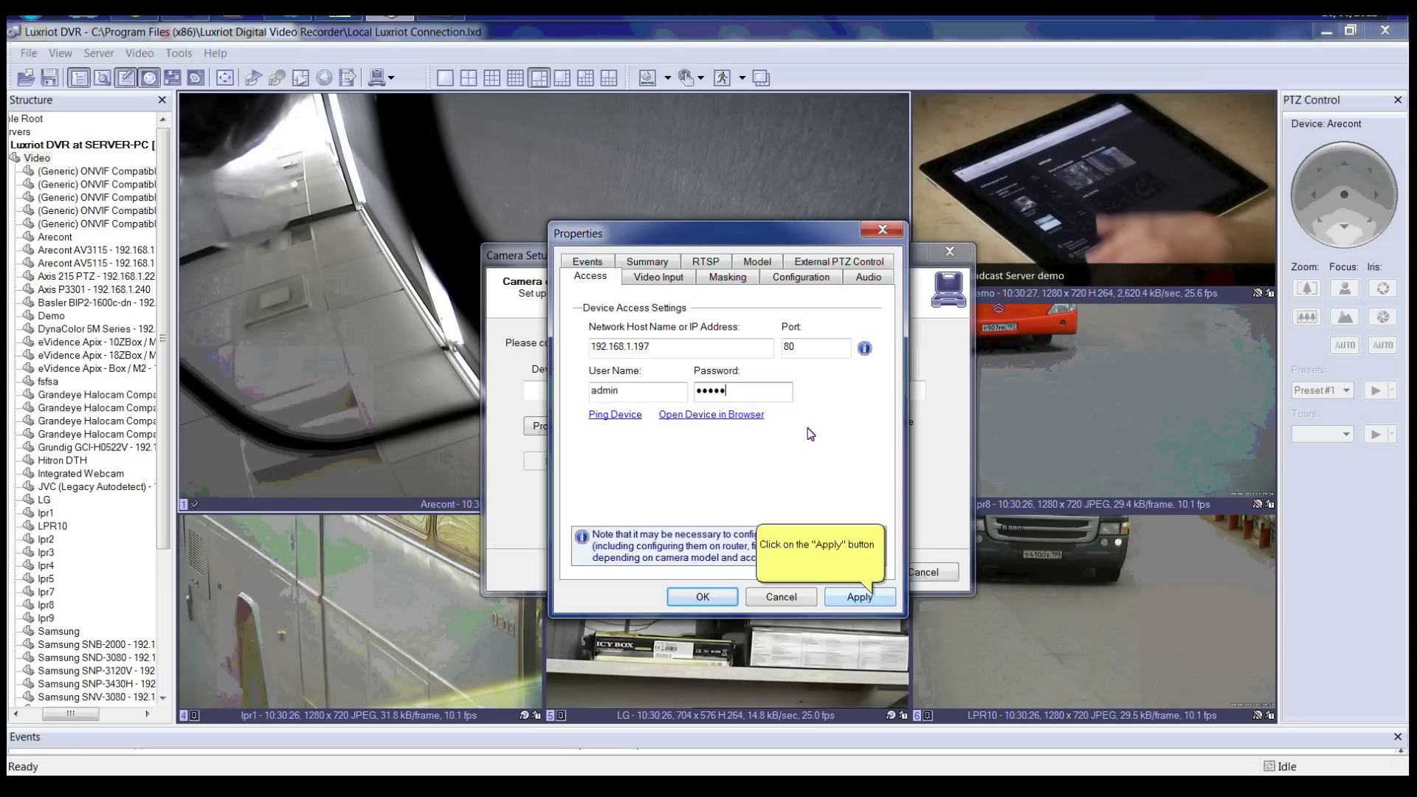
pyautogui.click(873, 598)
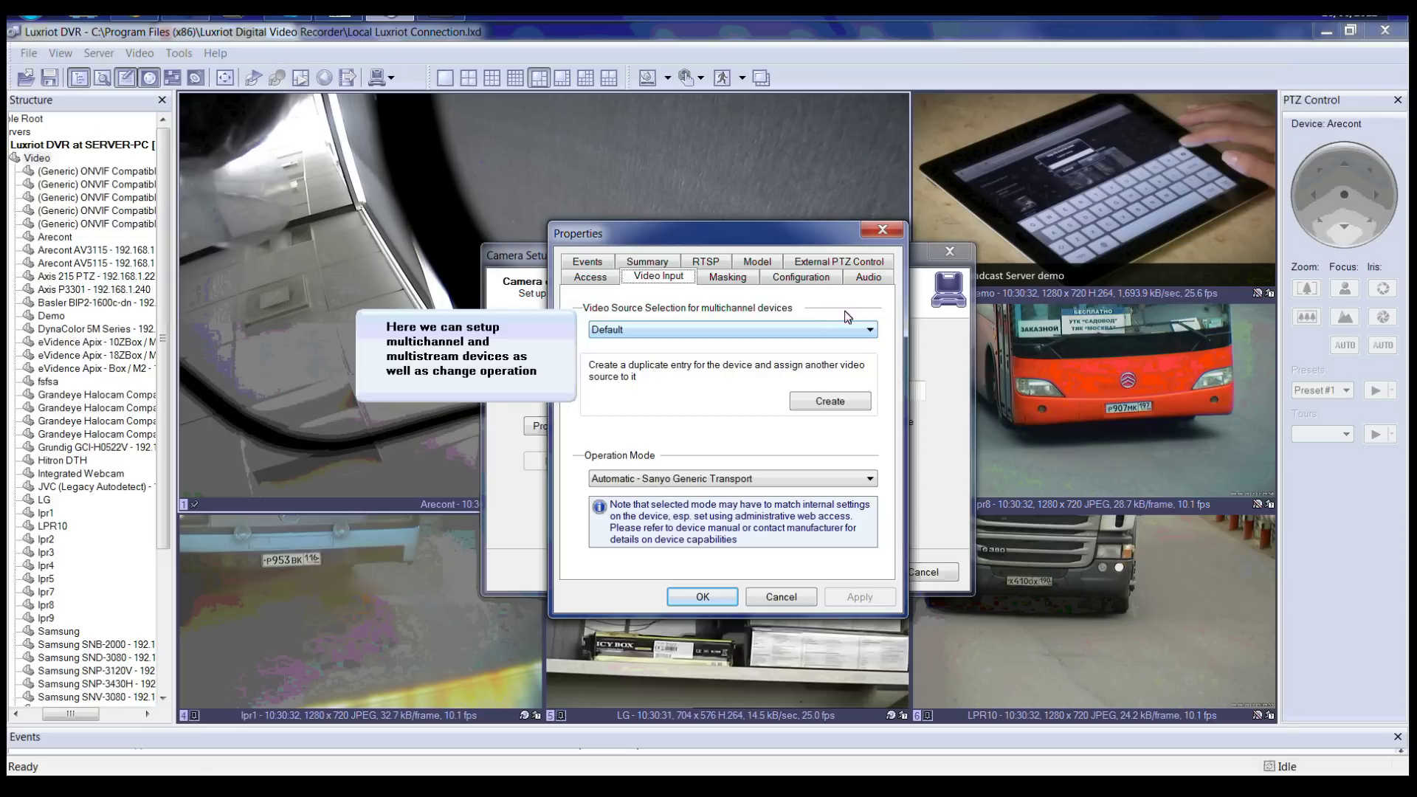
pyautogui.click(874, 332)
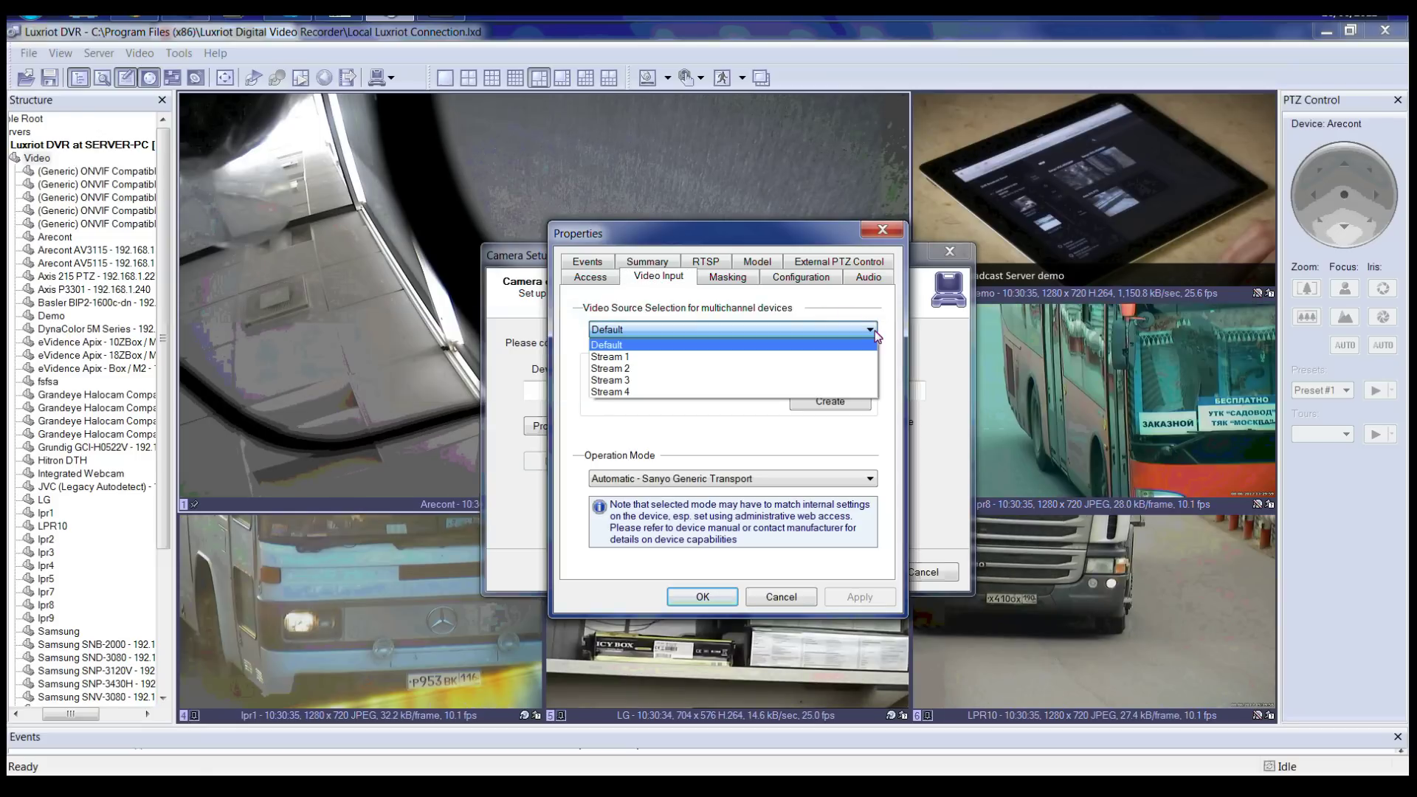
pyautogui.click(877, 334)
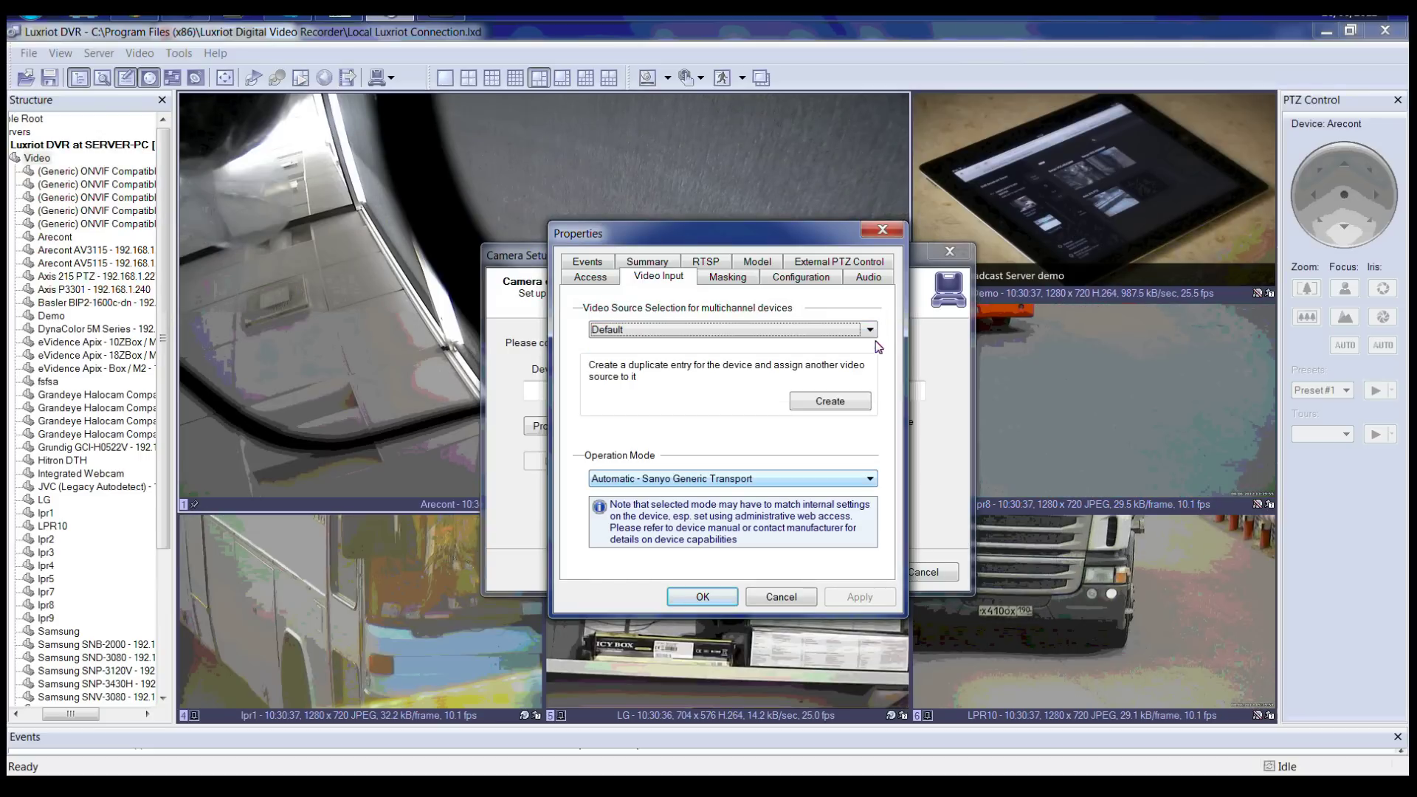
pyautogui.click(871, 479)
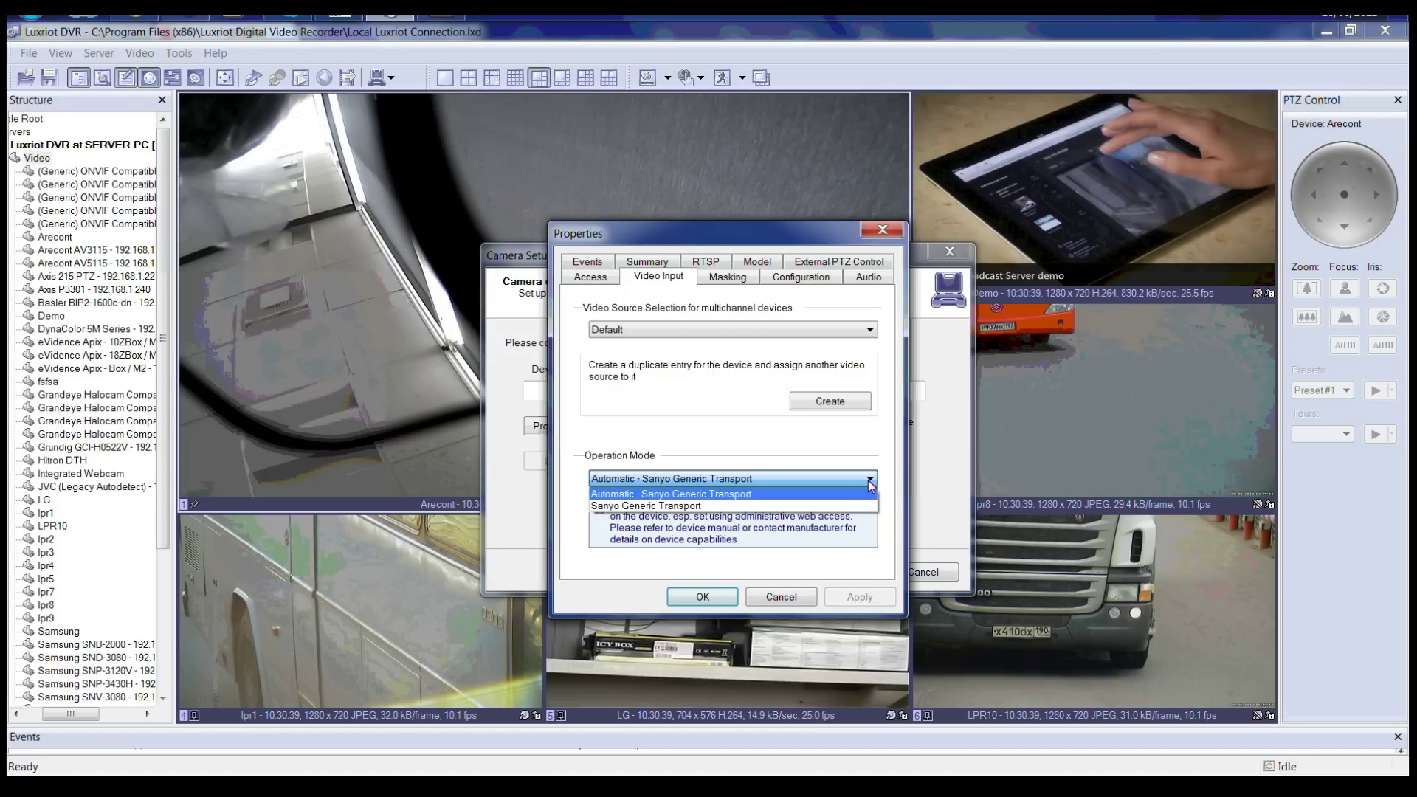
pyautogui.click(870, 481)
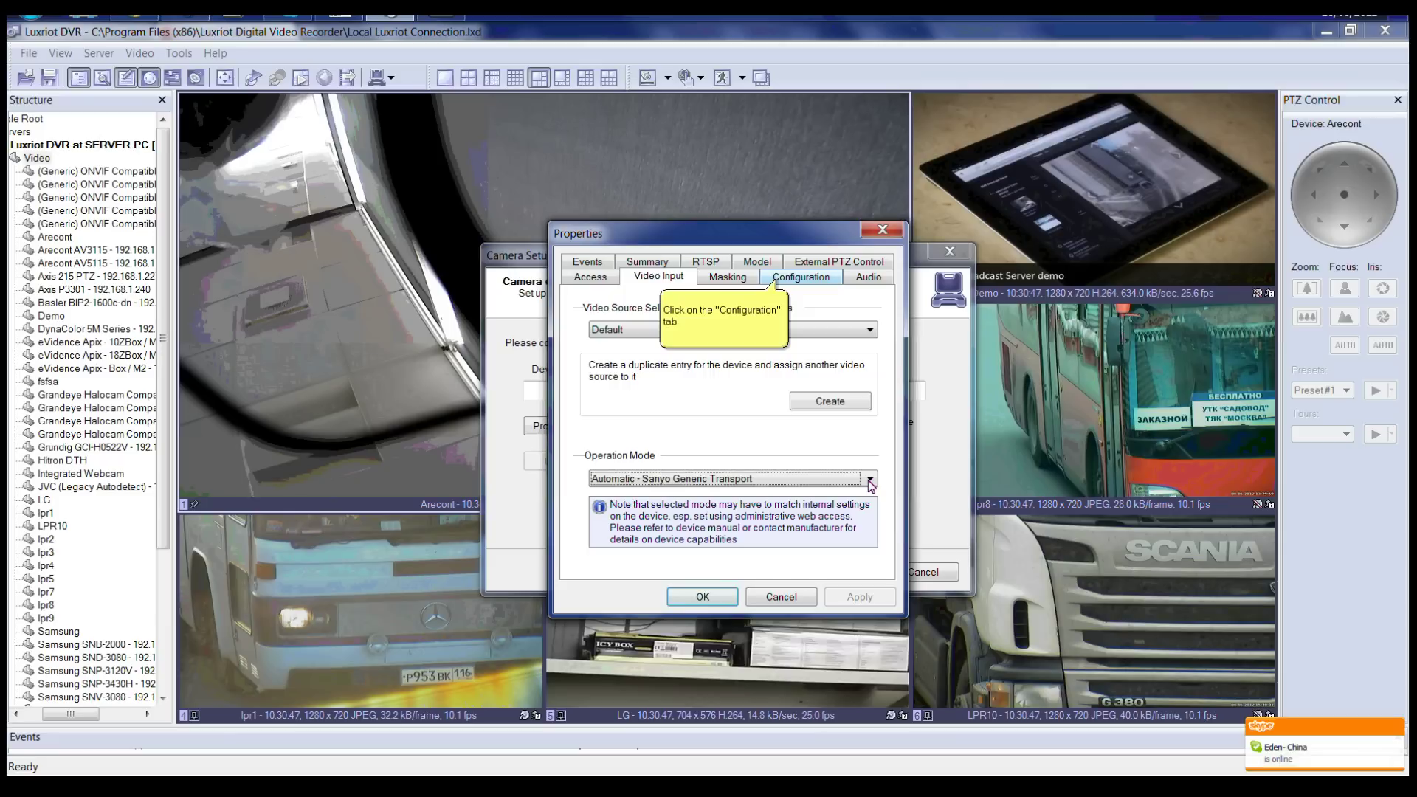
# Review the Configuration page, leaving codec H.264 and resolution 1280x720 unchanged.
pyautogui.click(780, 279)
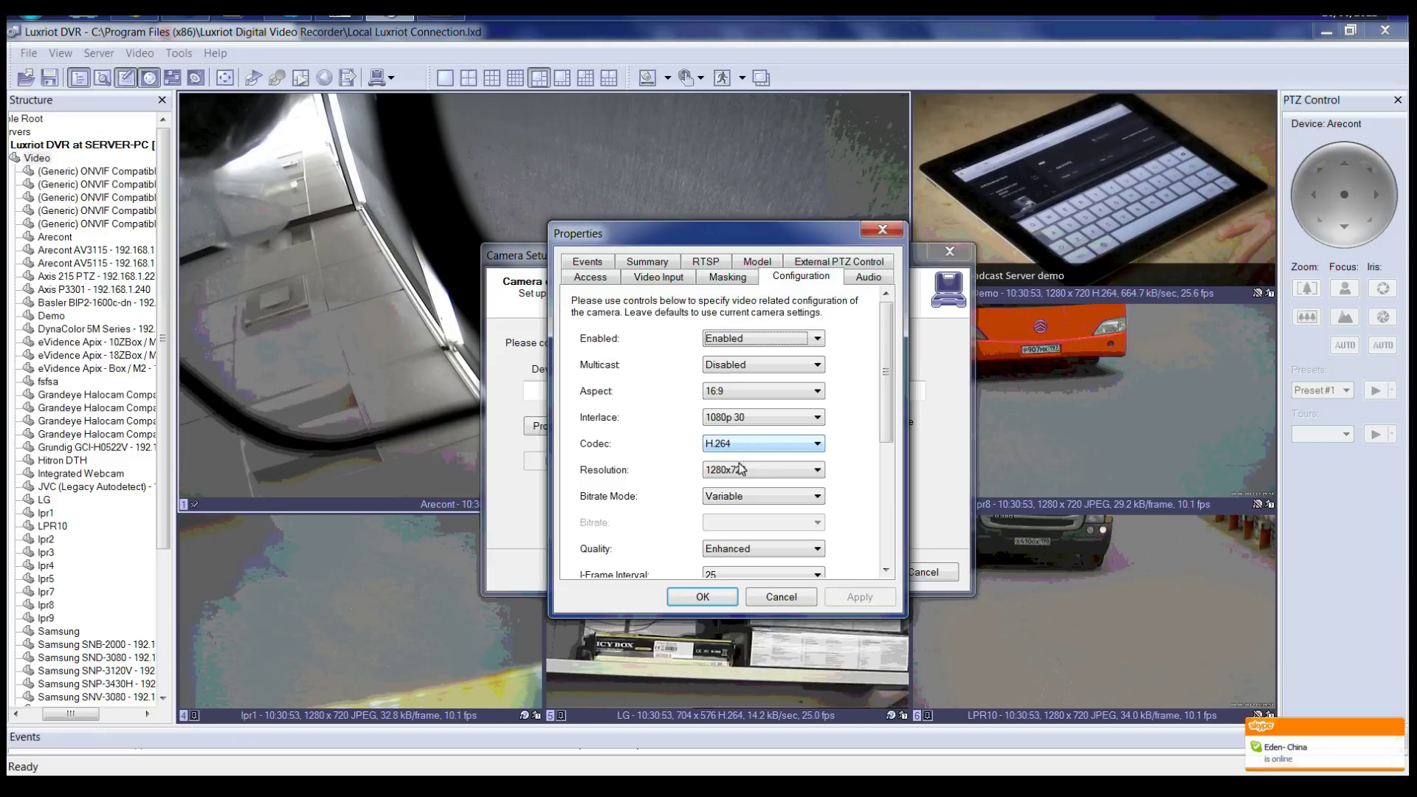
pyautogui.click(816, 444)
pyautogui.click(884, 403)
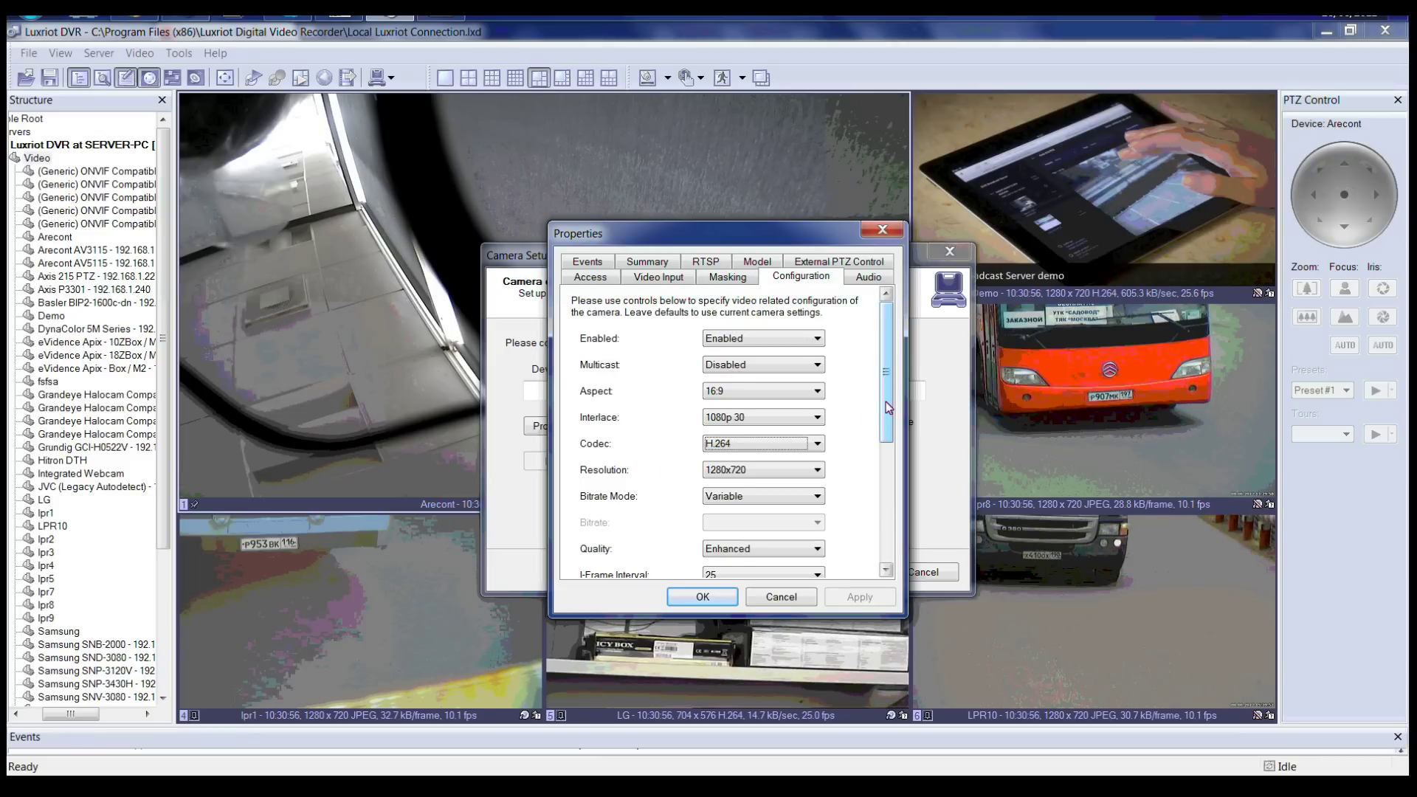
pyautogui.scroll(-2, 890, 410)
pyautogui.click(817, 309)
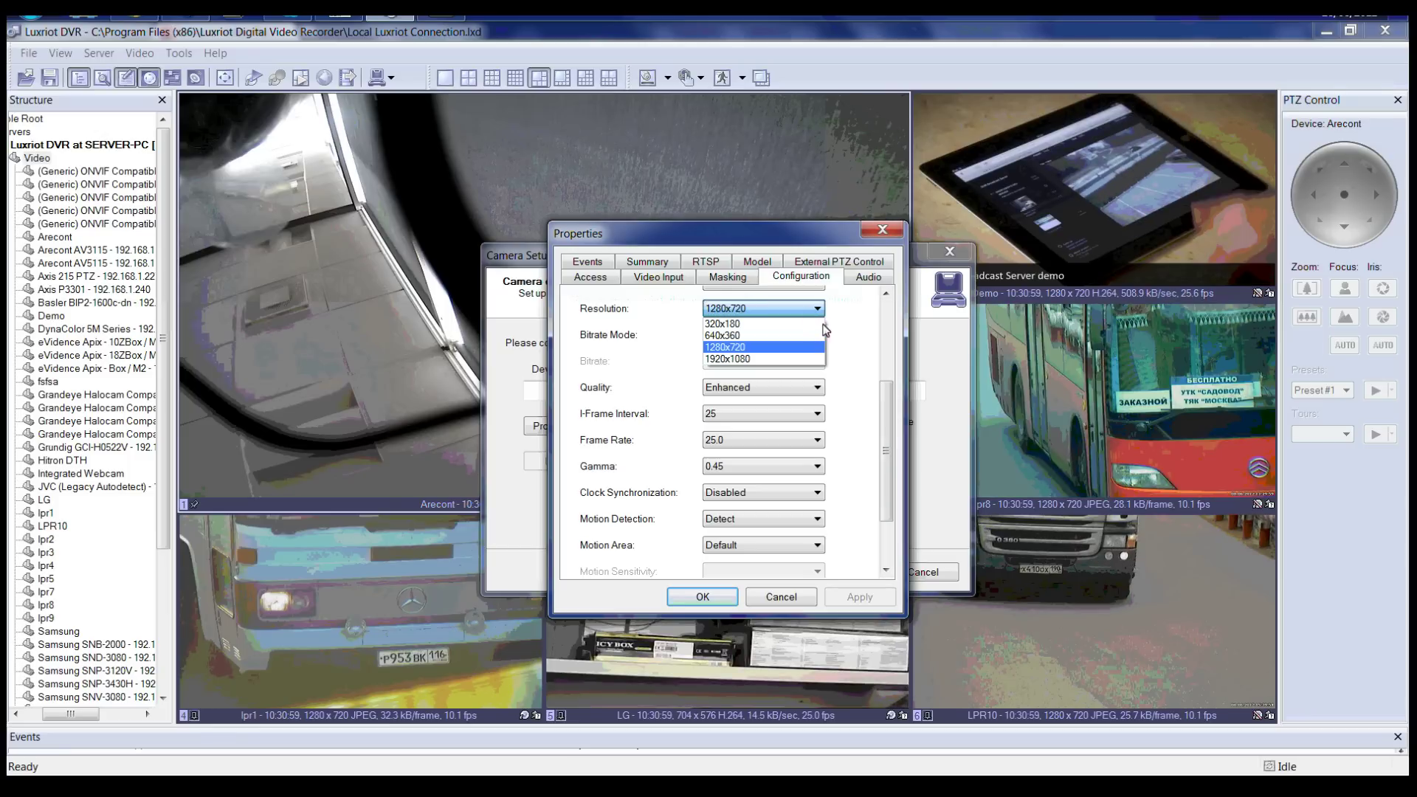
pyautogui.click(886, 439)
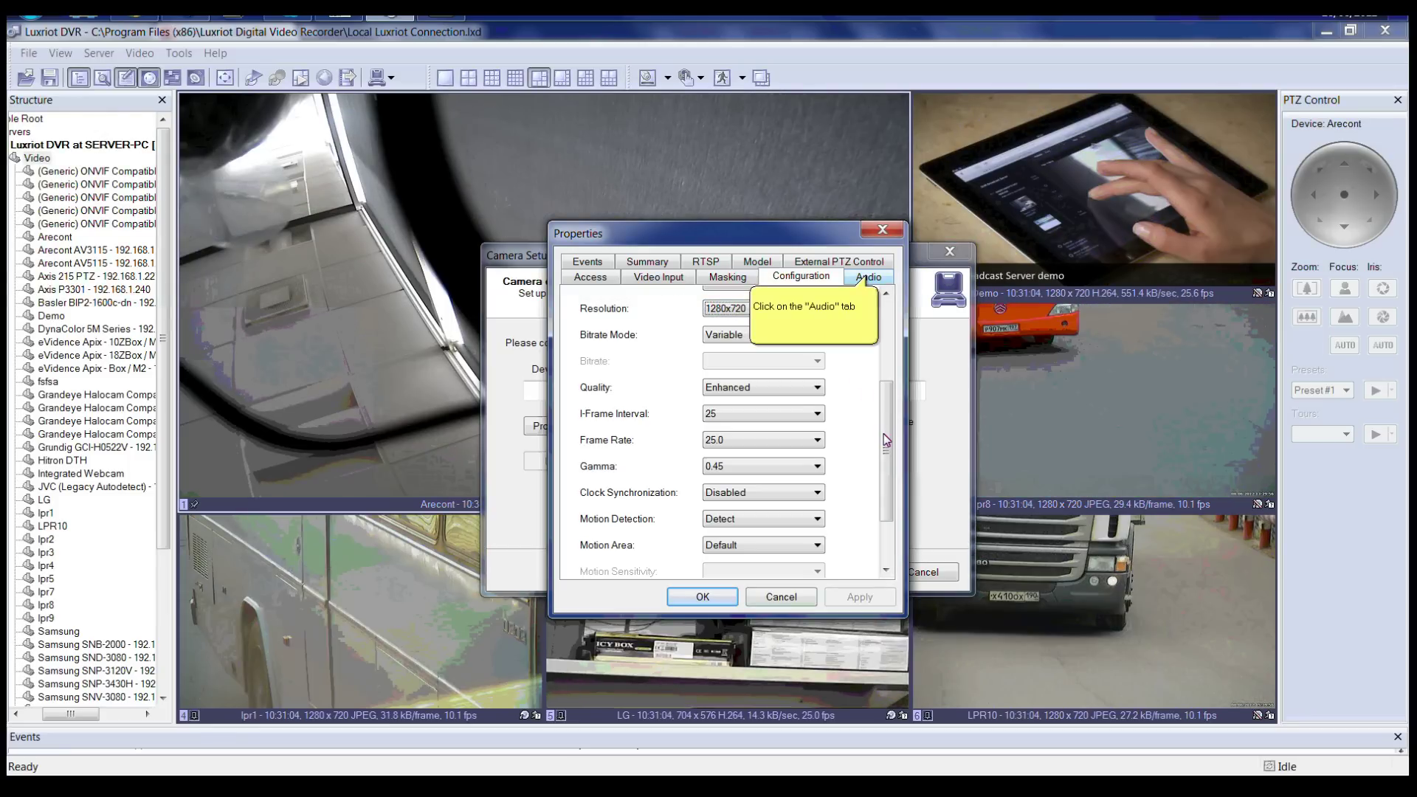
# Switch the camera's audio to an externally attached source and view the RTSP settings (port 554).
pyautogui.click(868, 279)
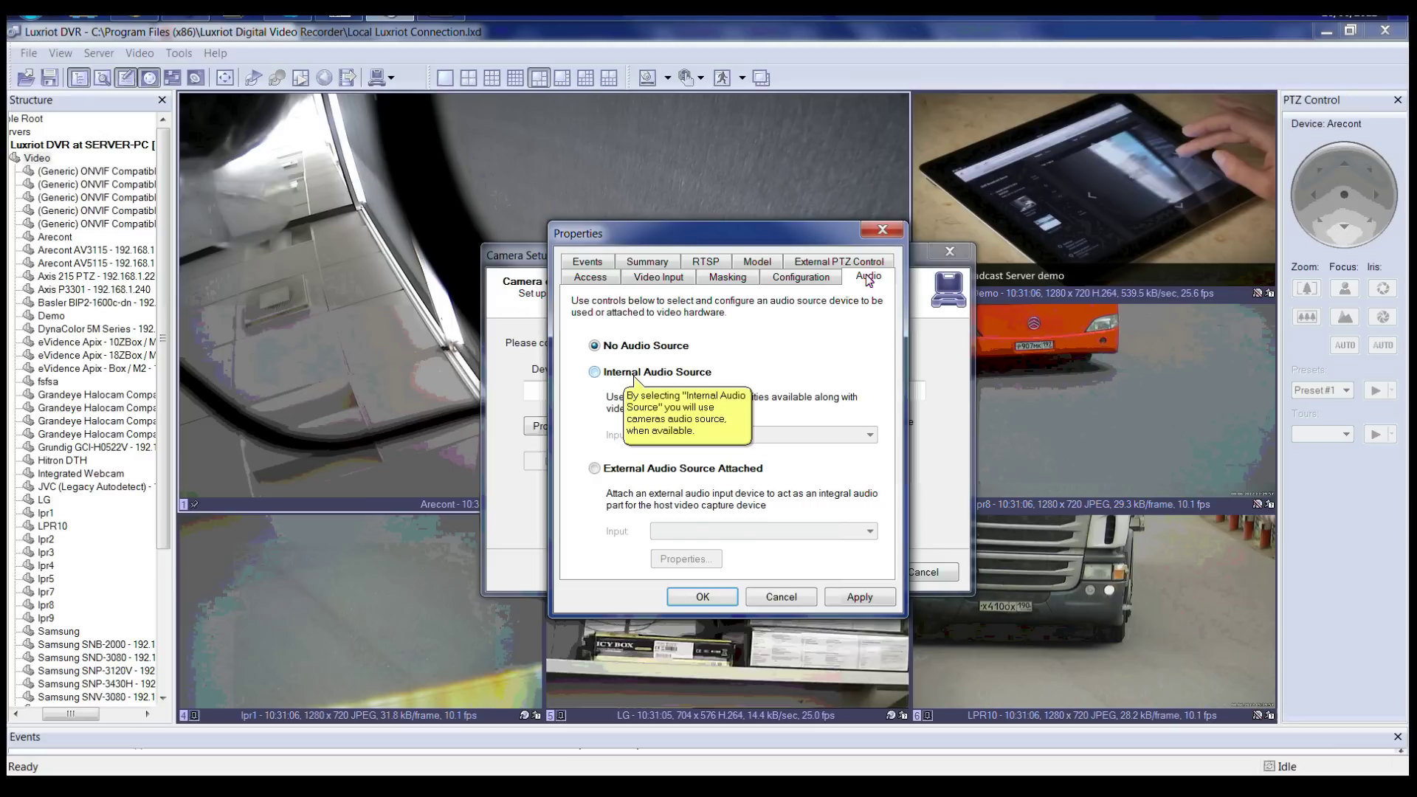
pyautogui.click(641, 375)
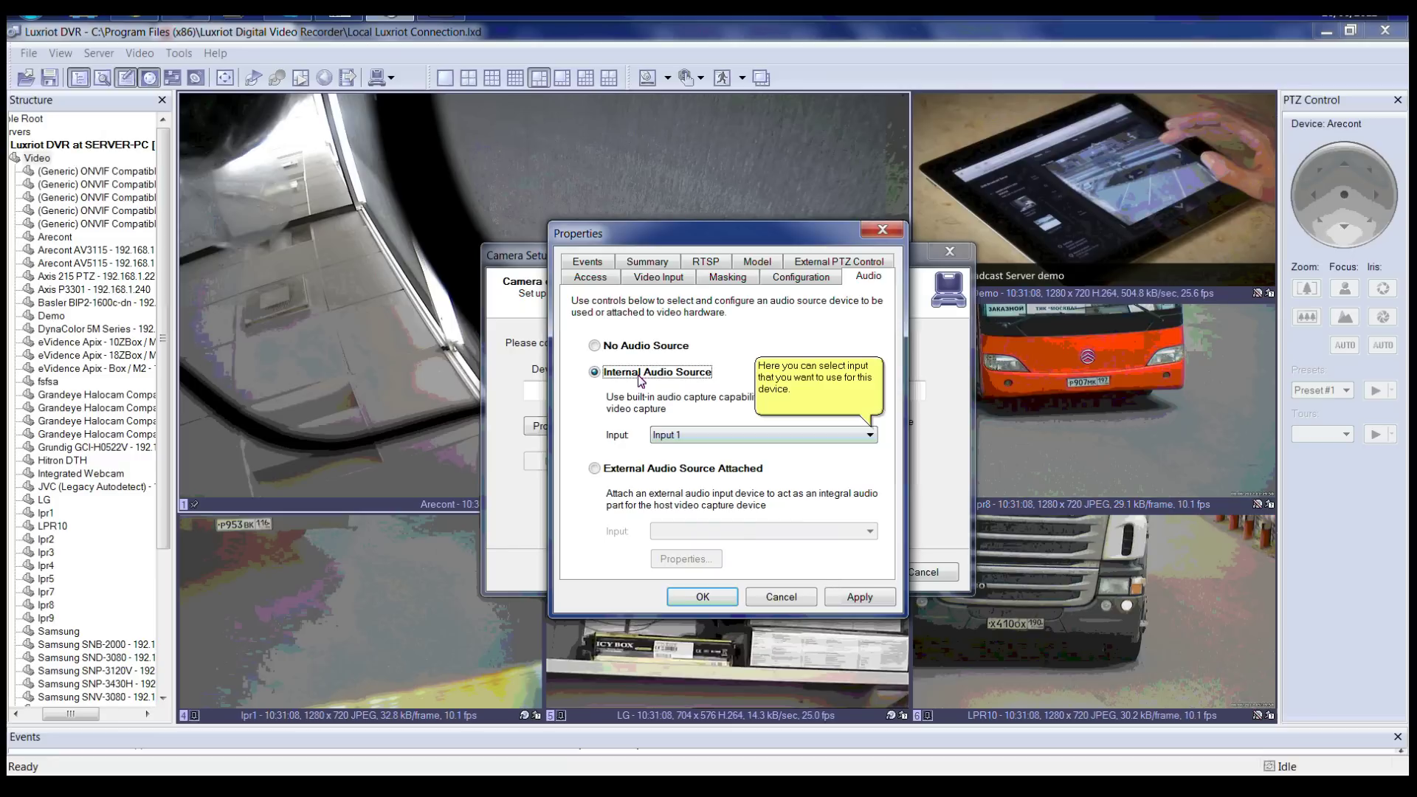
pyautogui.click(871, 435)
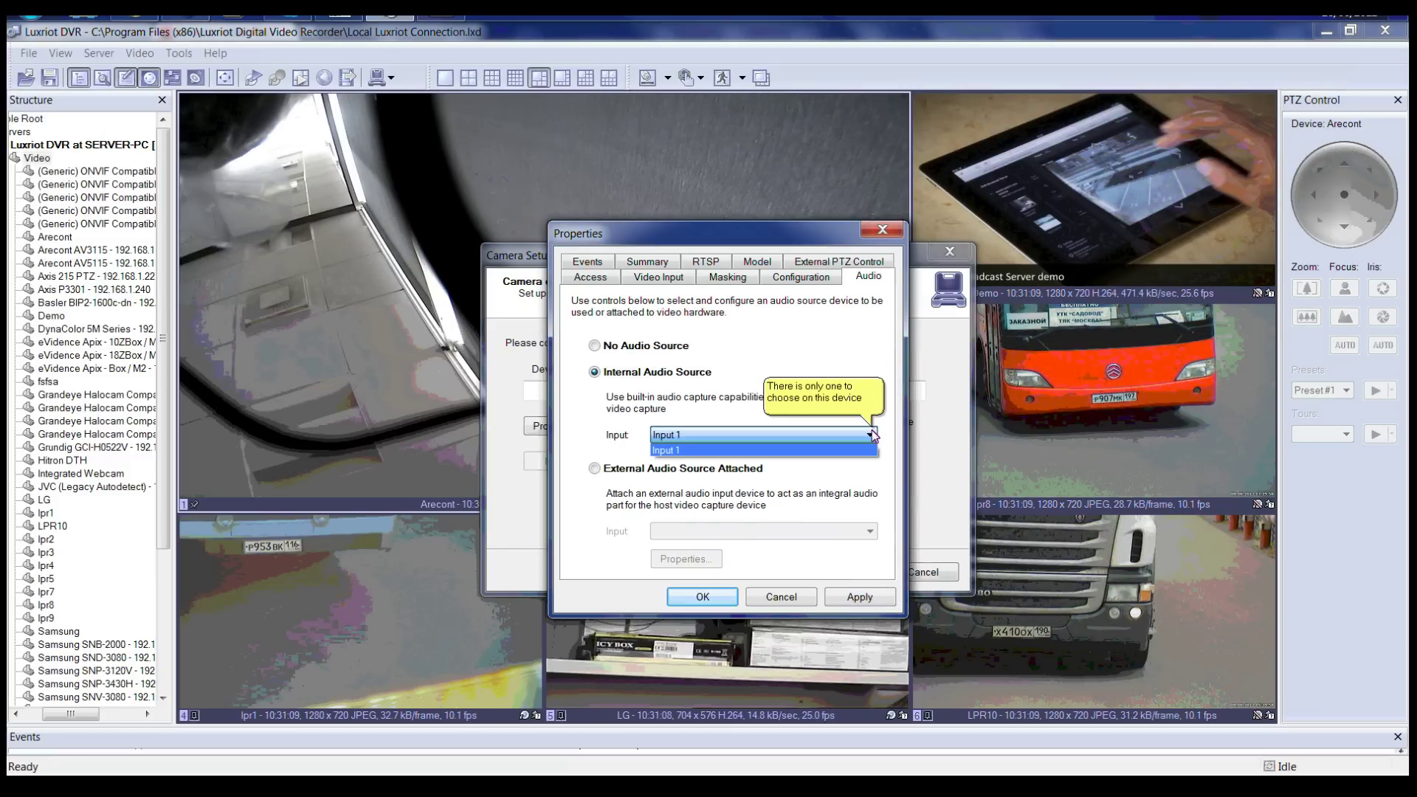
pyautogui.click(873, 435)
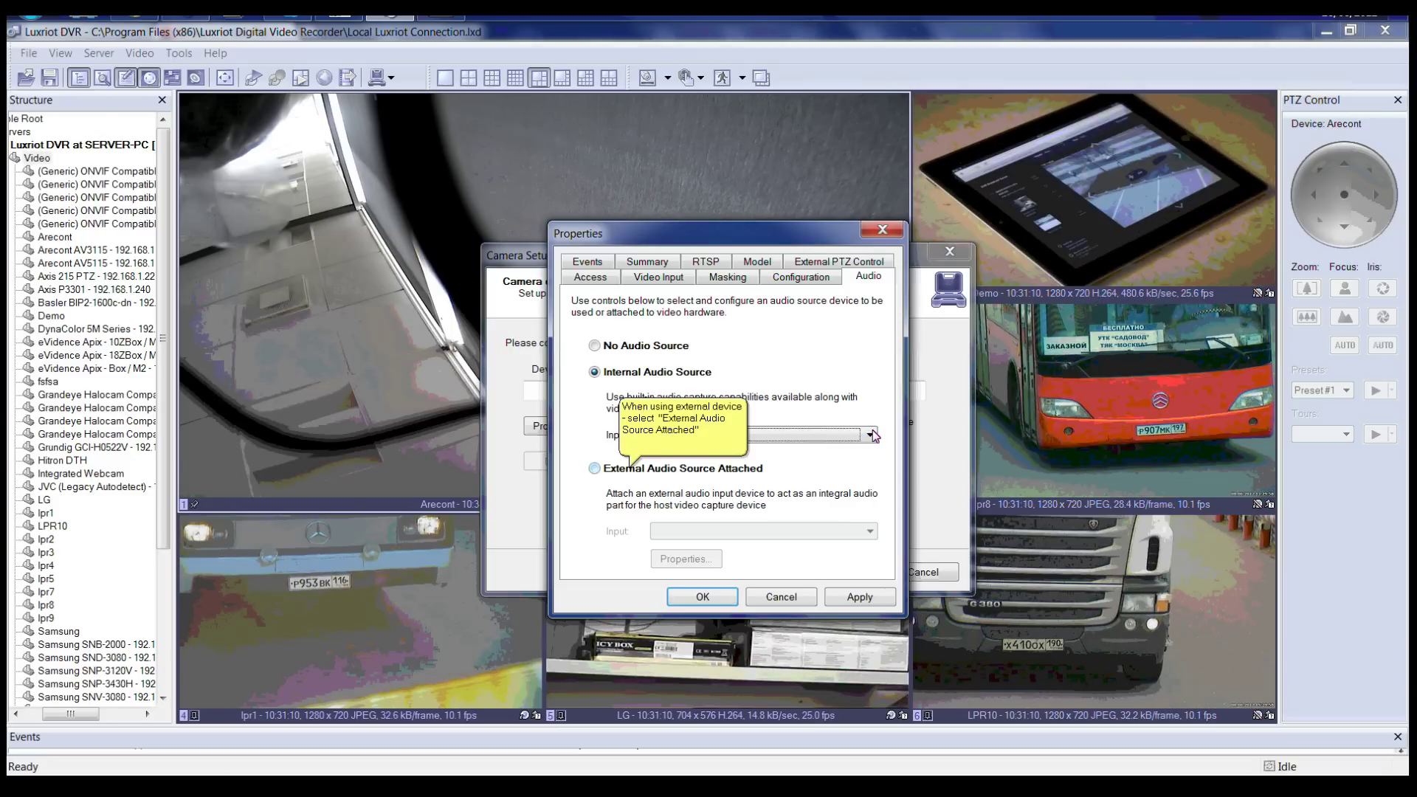
pyautogui.click(636, 476)
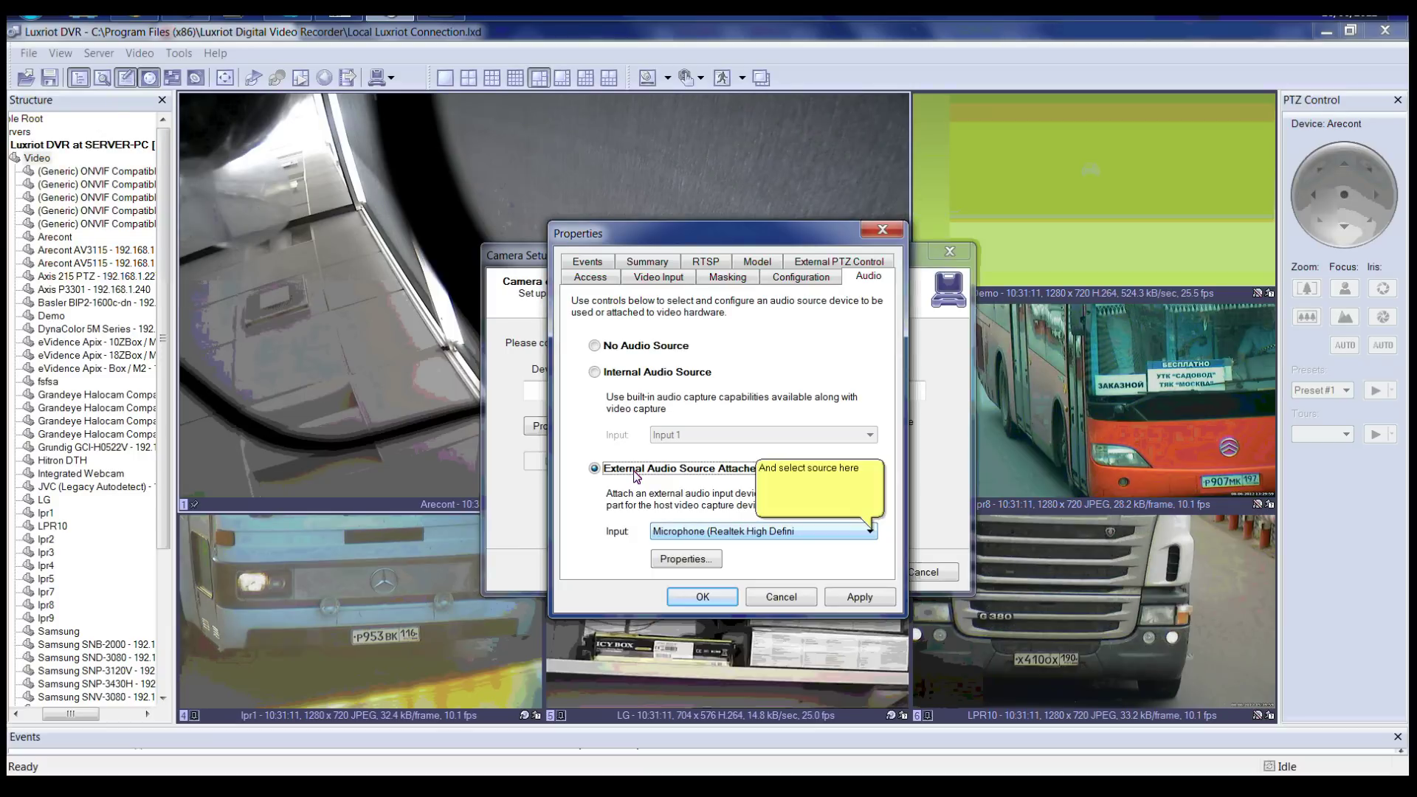
pyautogui.click(706, 264)
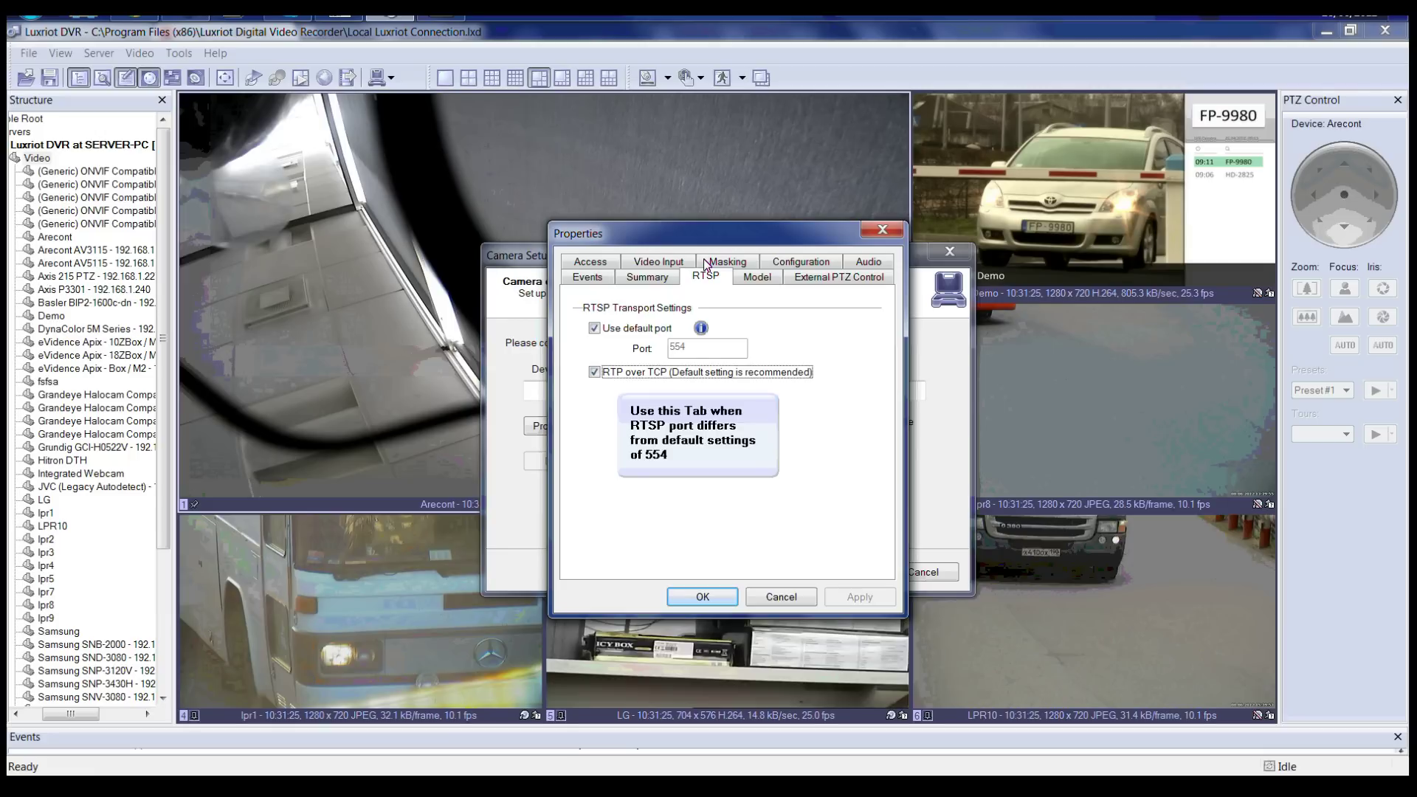
# Review the External PTZ Control settings, keeping the built-in PTZ control.
pyautogui.click(827, 282)
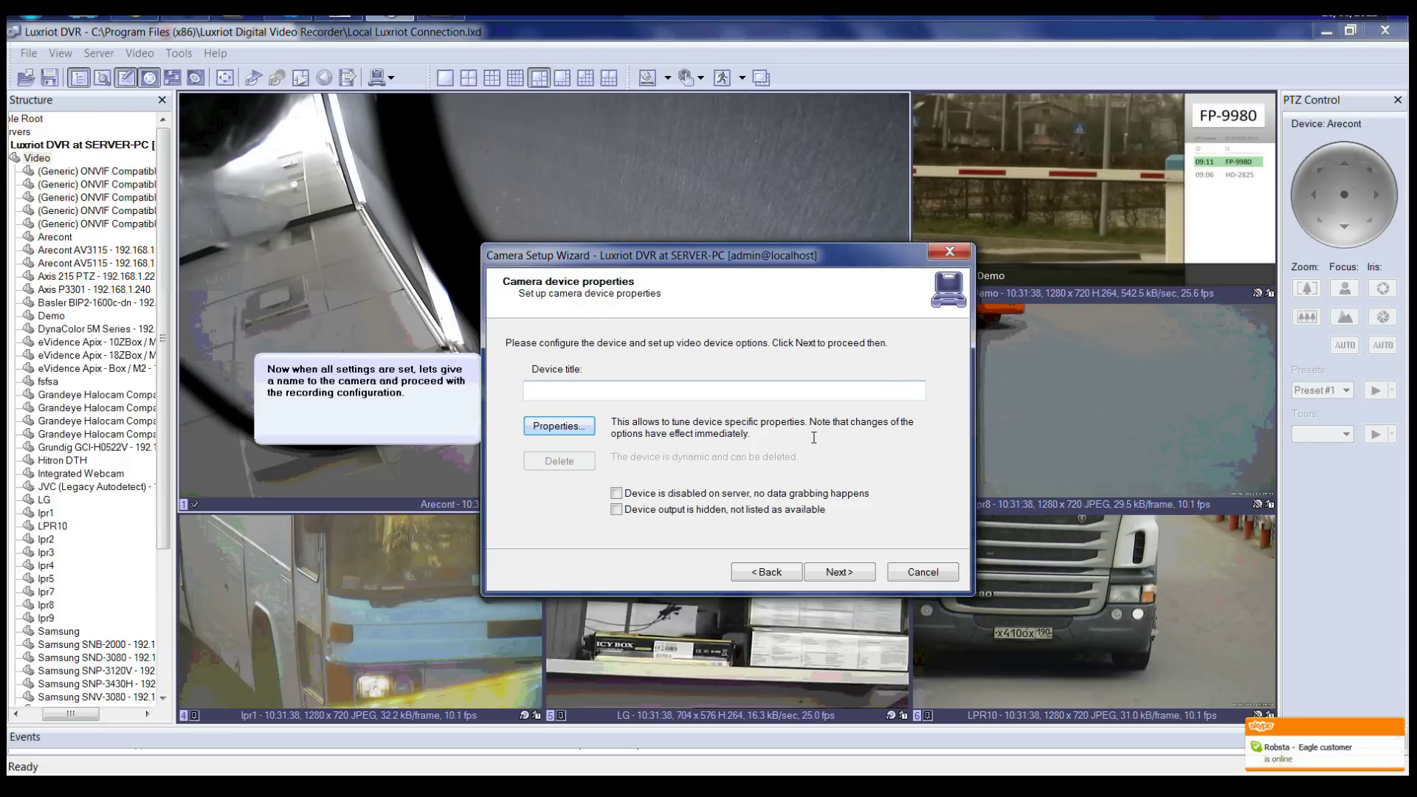
# Title the camera 'Sanyo 5400P' and advance the wizard to motion analysis.
pyautogui.write('Sanyo 5400P')
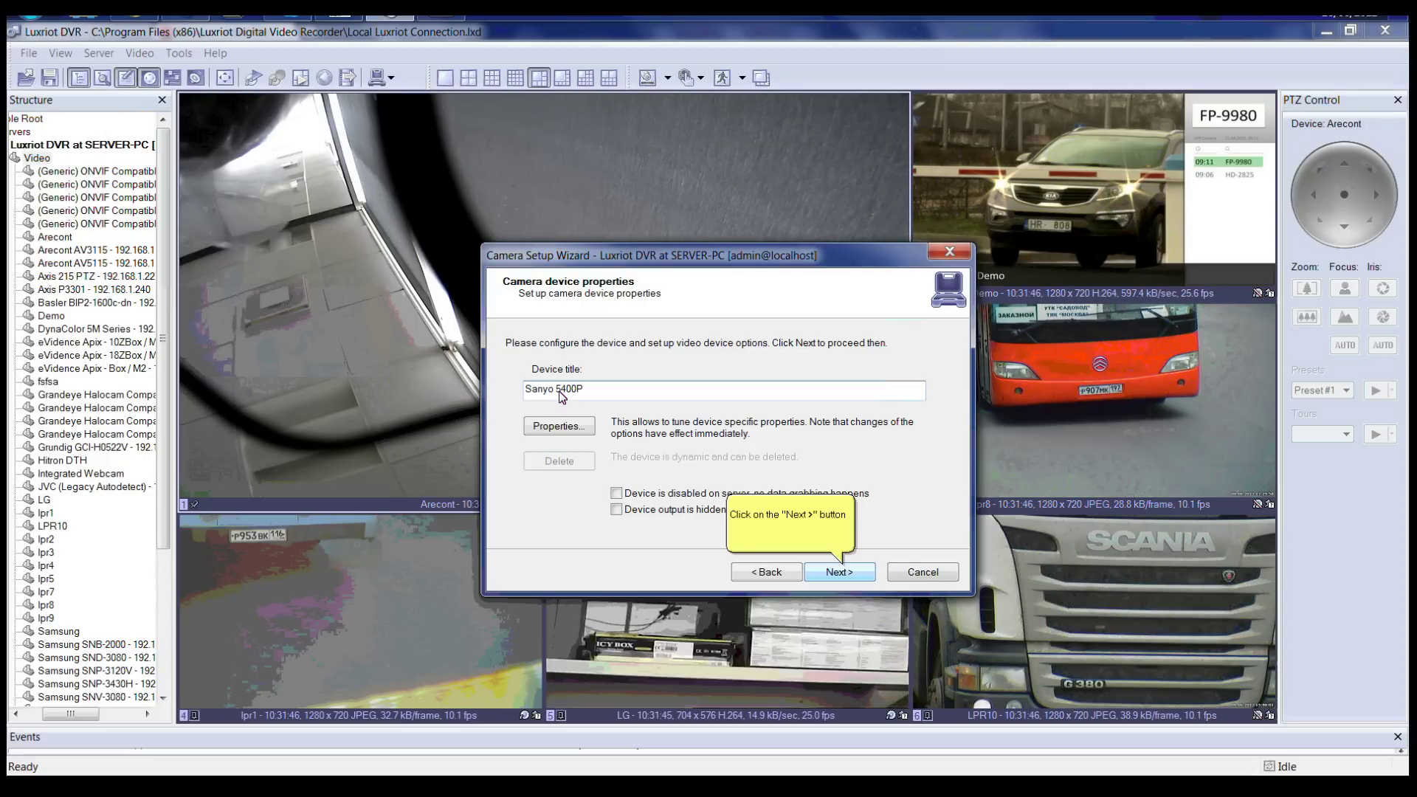
pyautogui.click(844, 572)
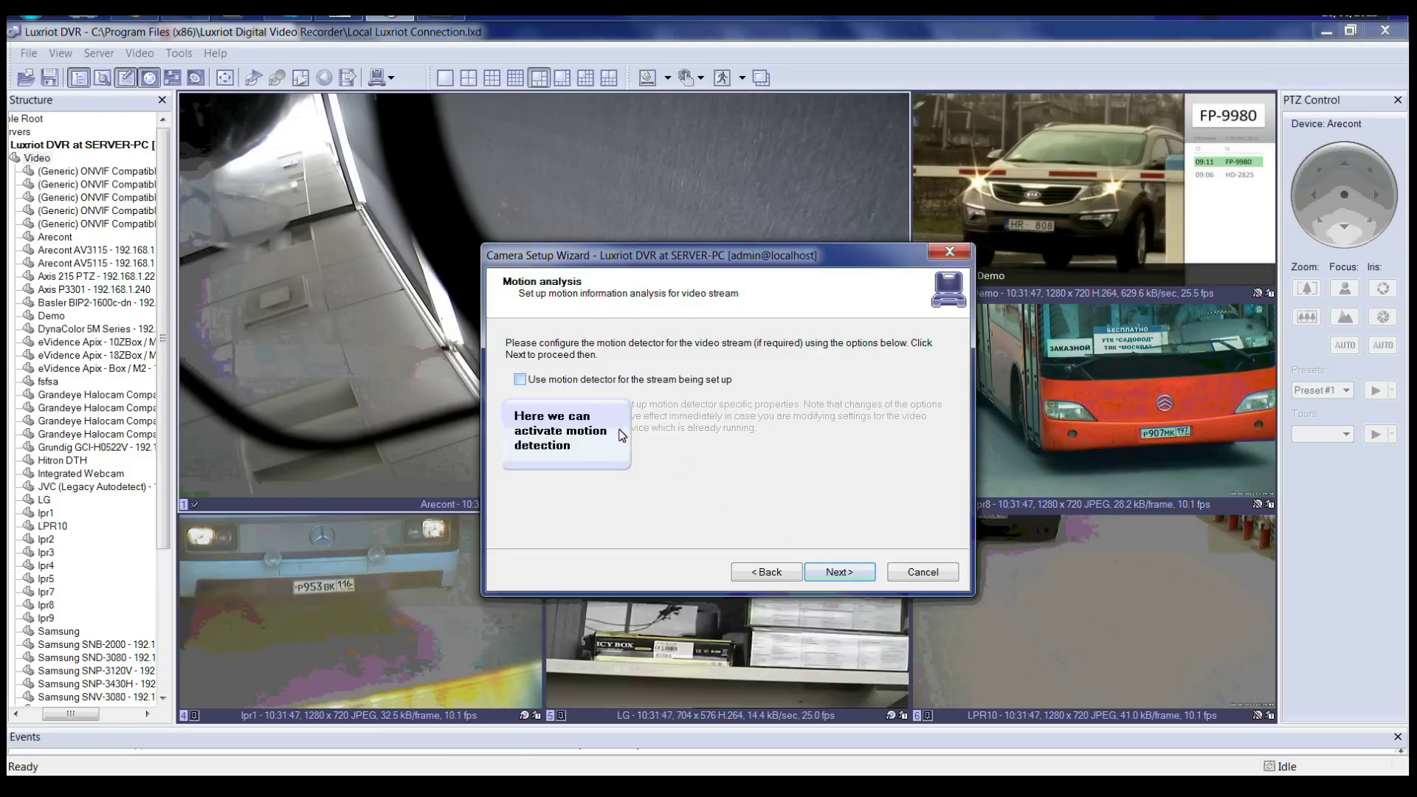
# Enable the motion detector for this stream and open its properties.
pyautogui.click(520, 379)
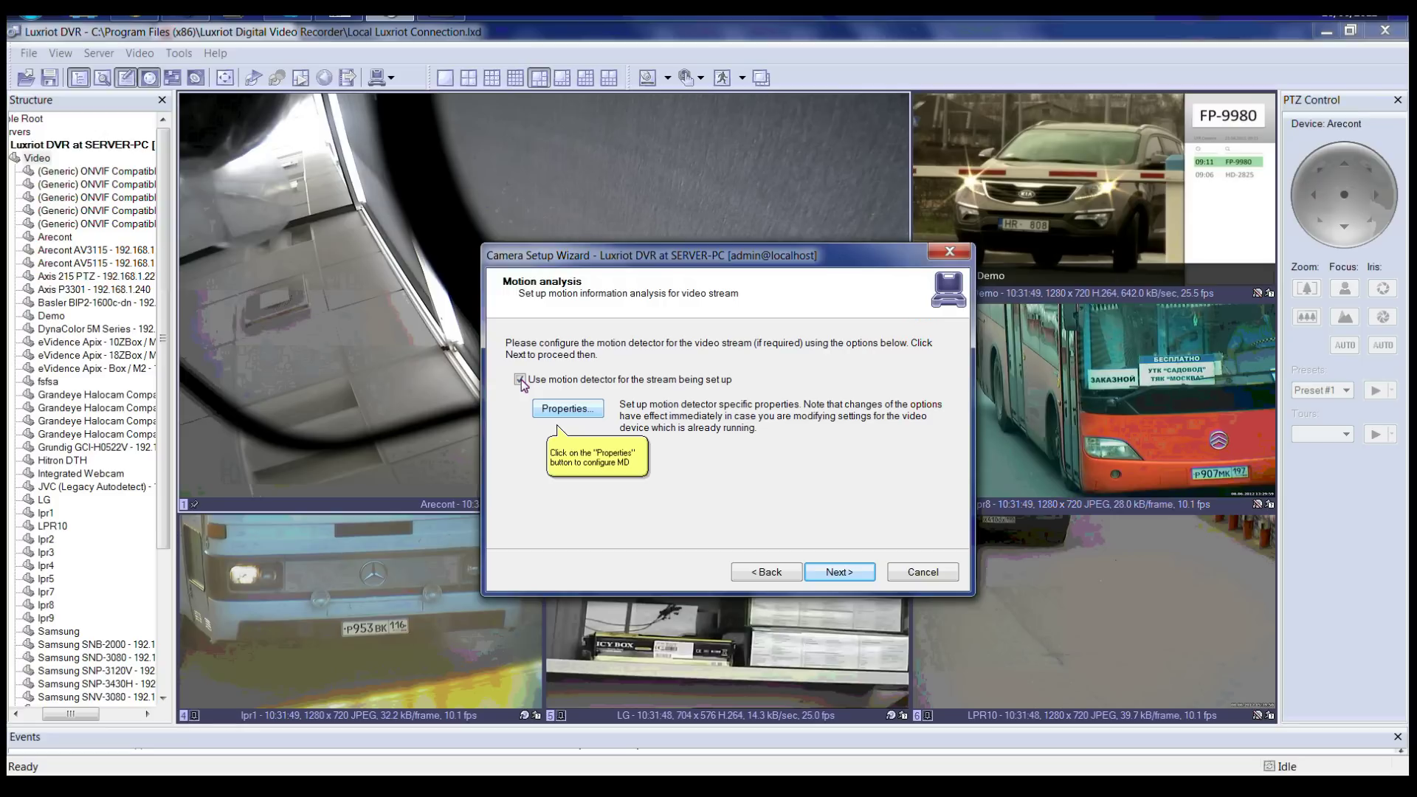
pyautogui.click(586, 408)
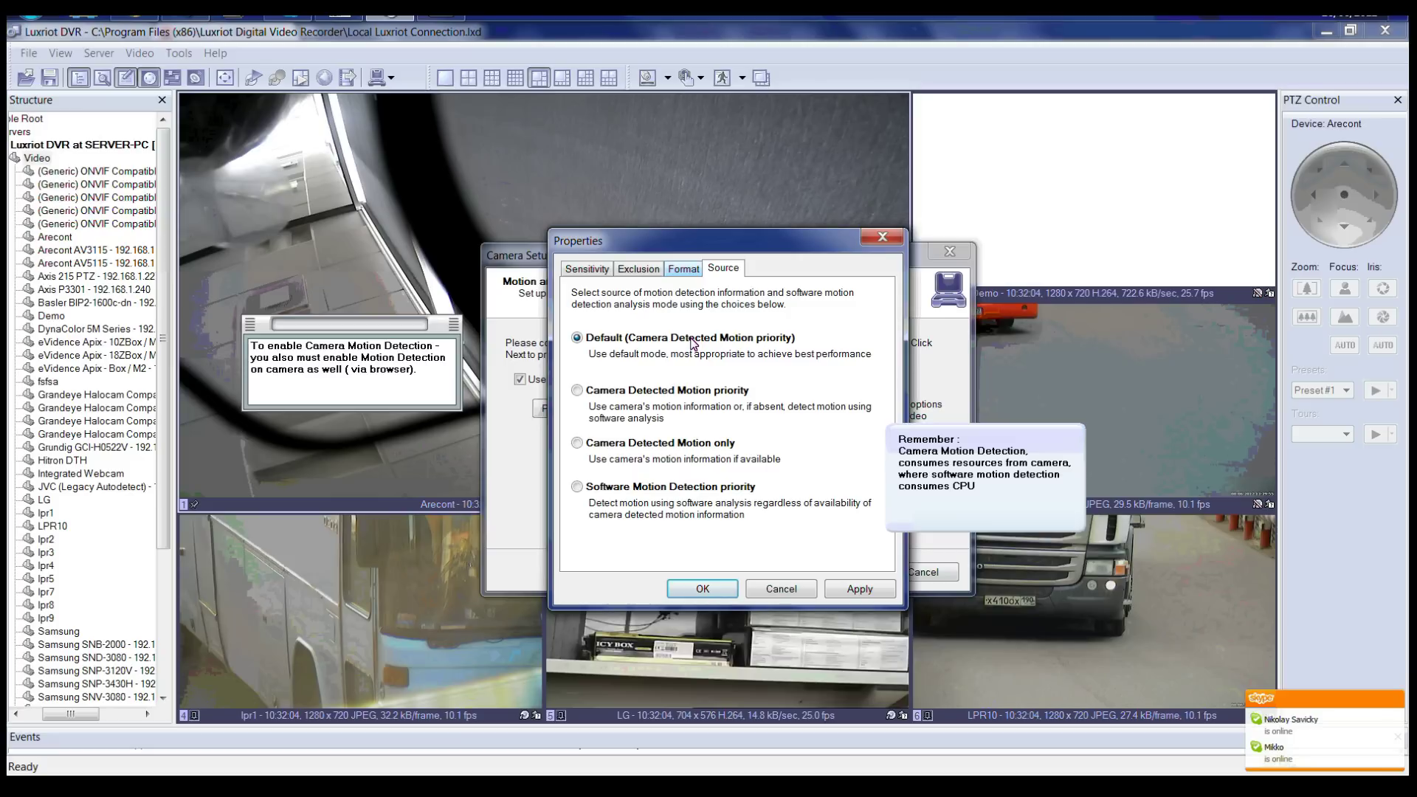
# Review the motion detector's Format and Exclusion settings.
pyautogui.click(685, 270)
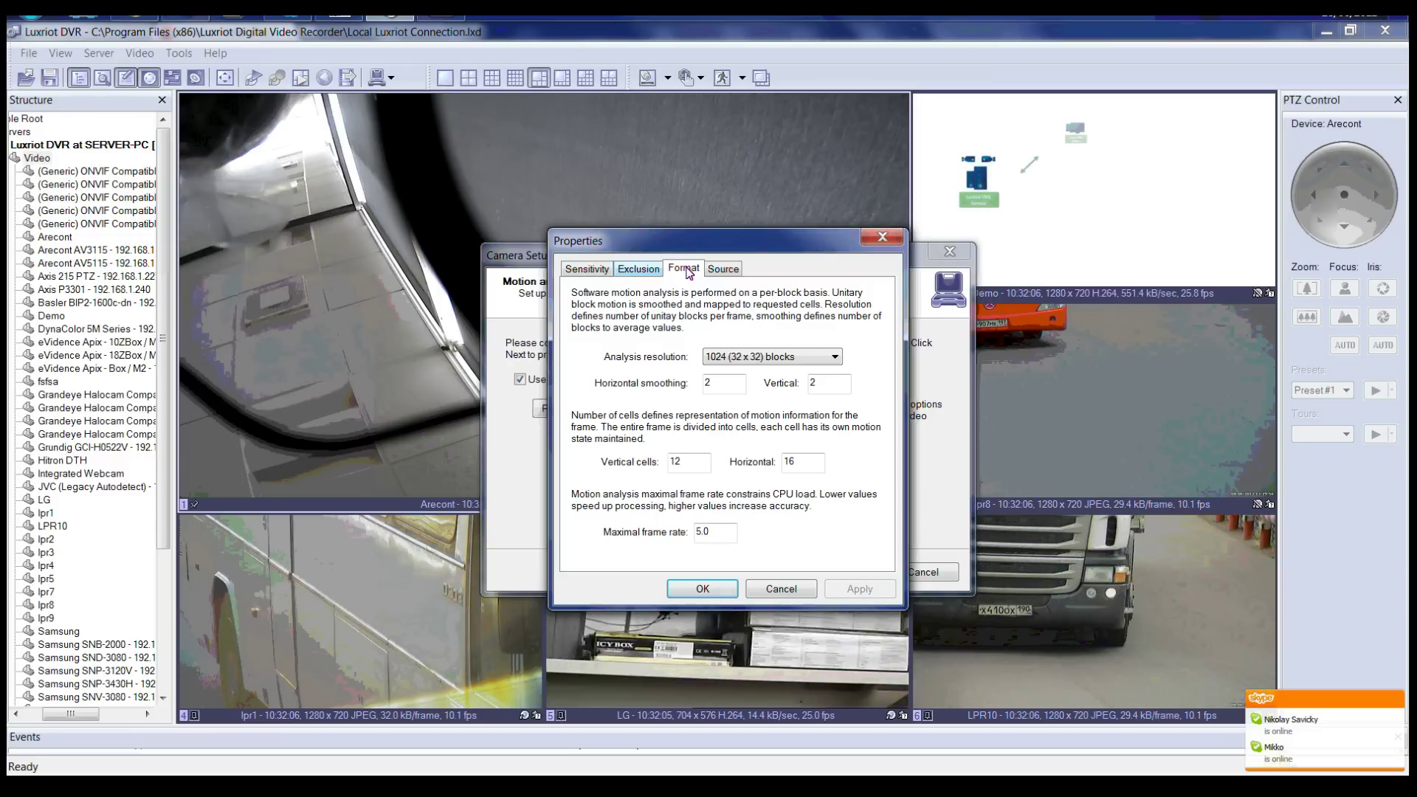
pyautogui.click(640, 271)
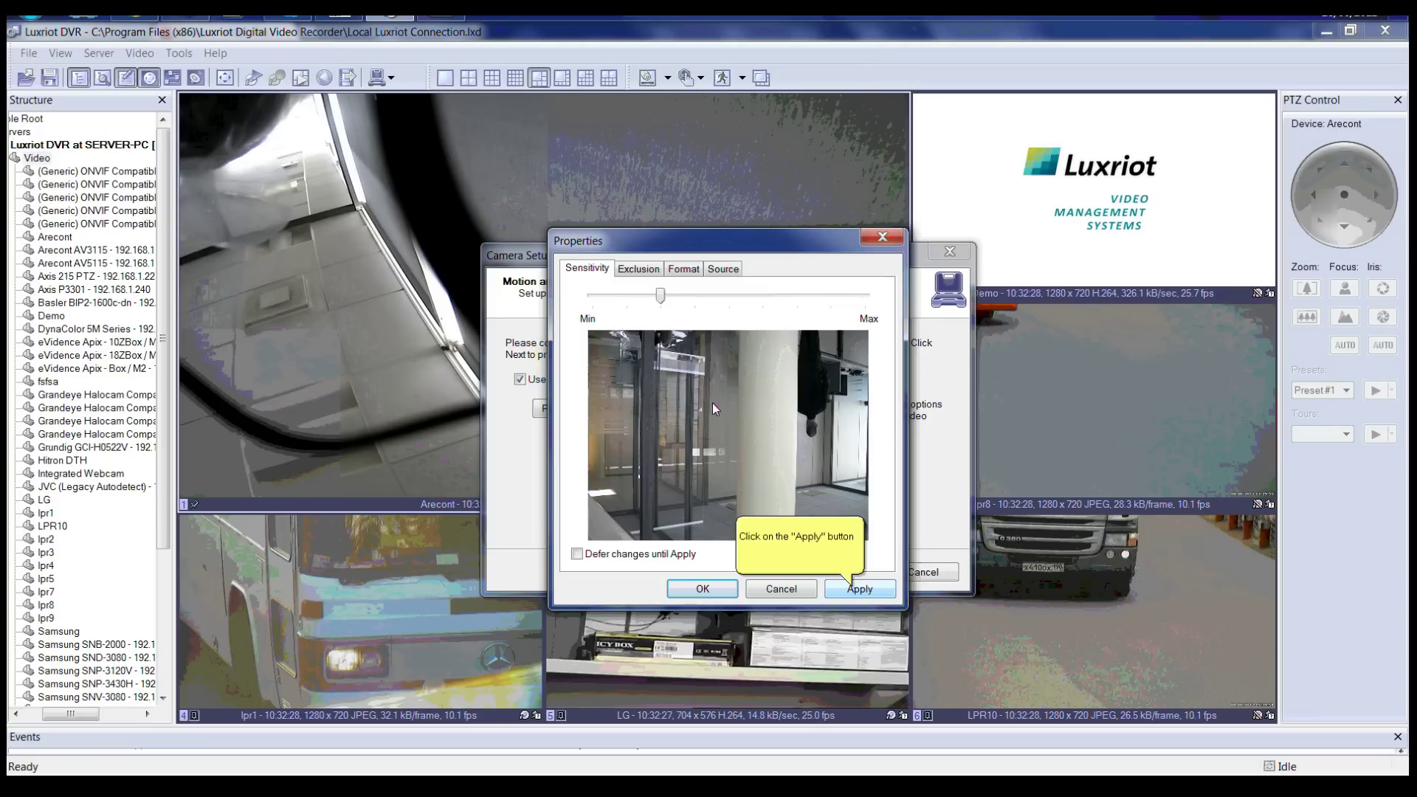
# Apply the motion detection settings and continue to the Data recording page.
pyautogui.click(855, 590)
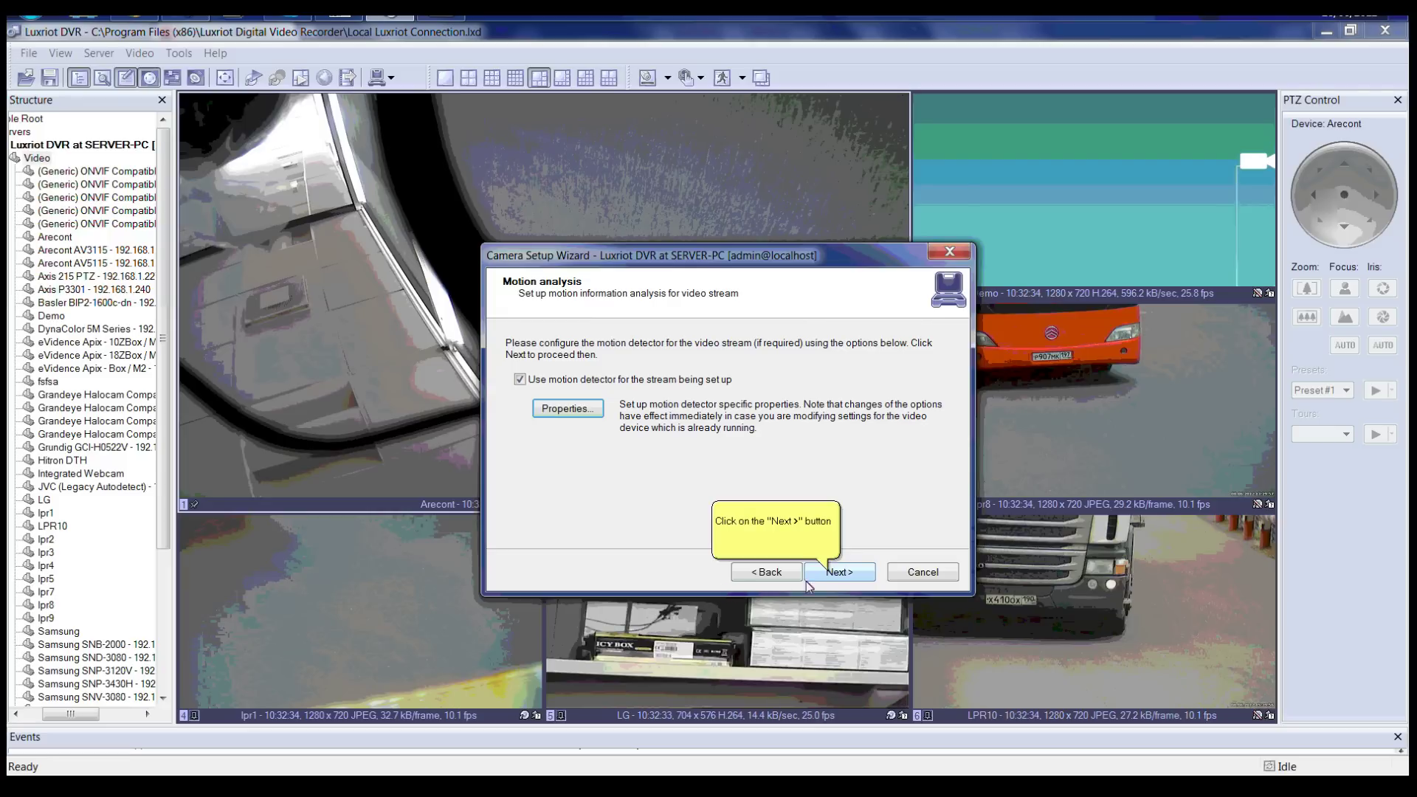
pyautogui.click(829, 575)
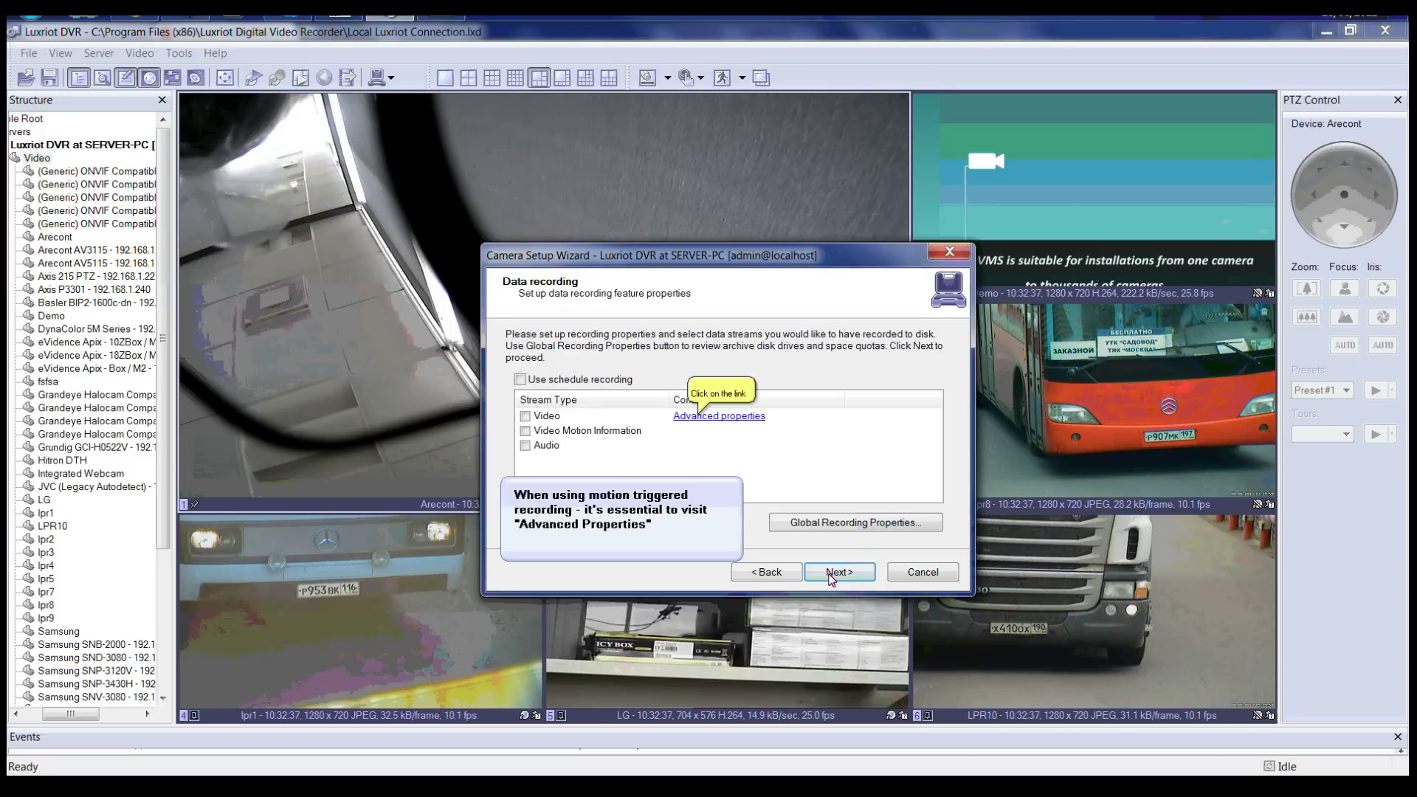
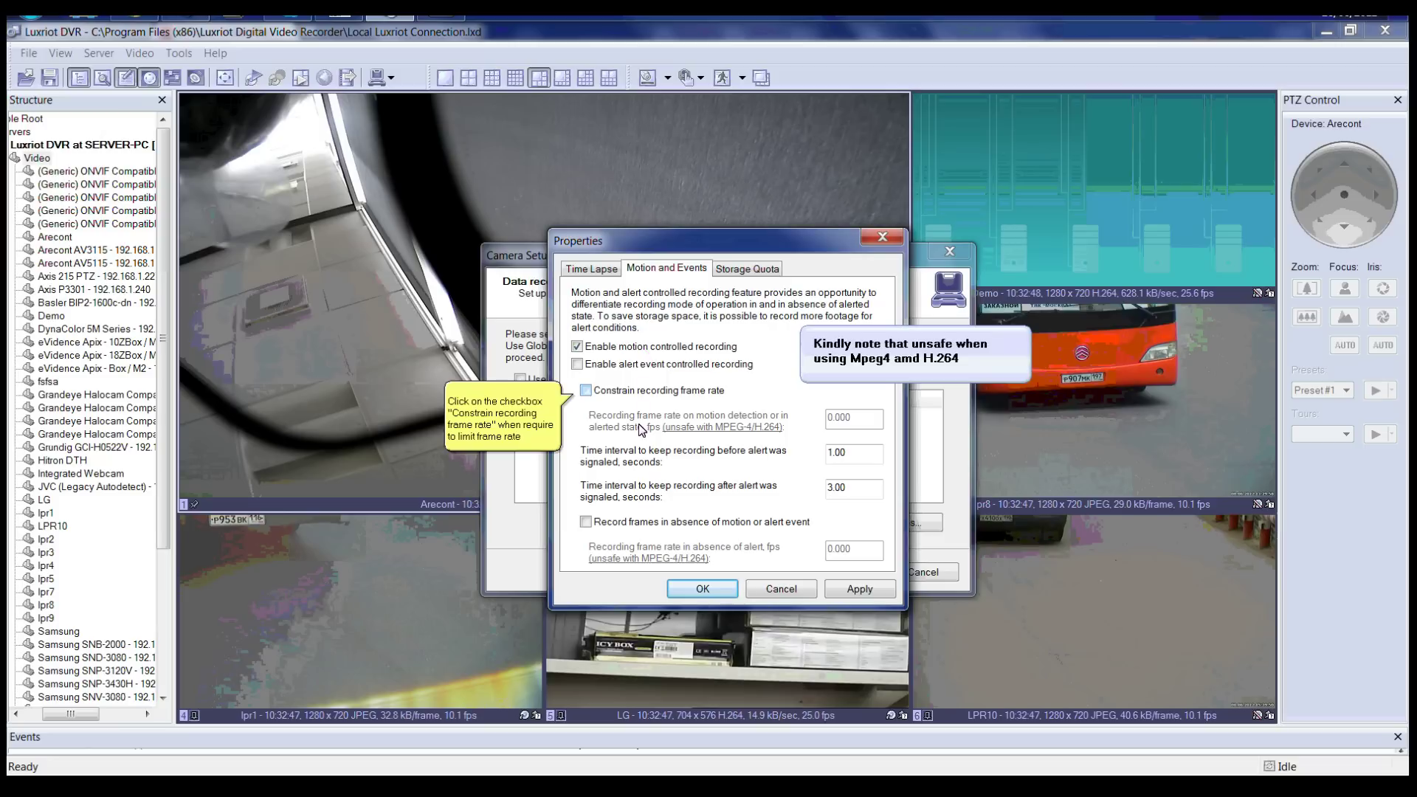
# Leave 'Record frames in absence of motion or alert event' unchecked and show the Storage Quota options.
pyautogui.click(619, 525)
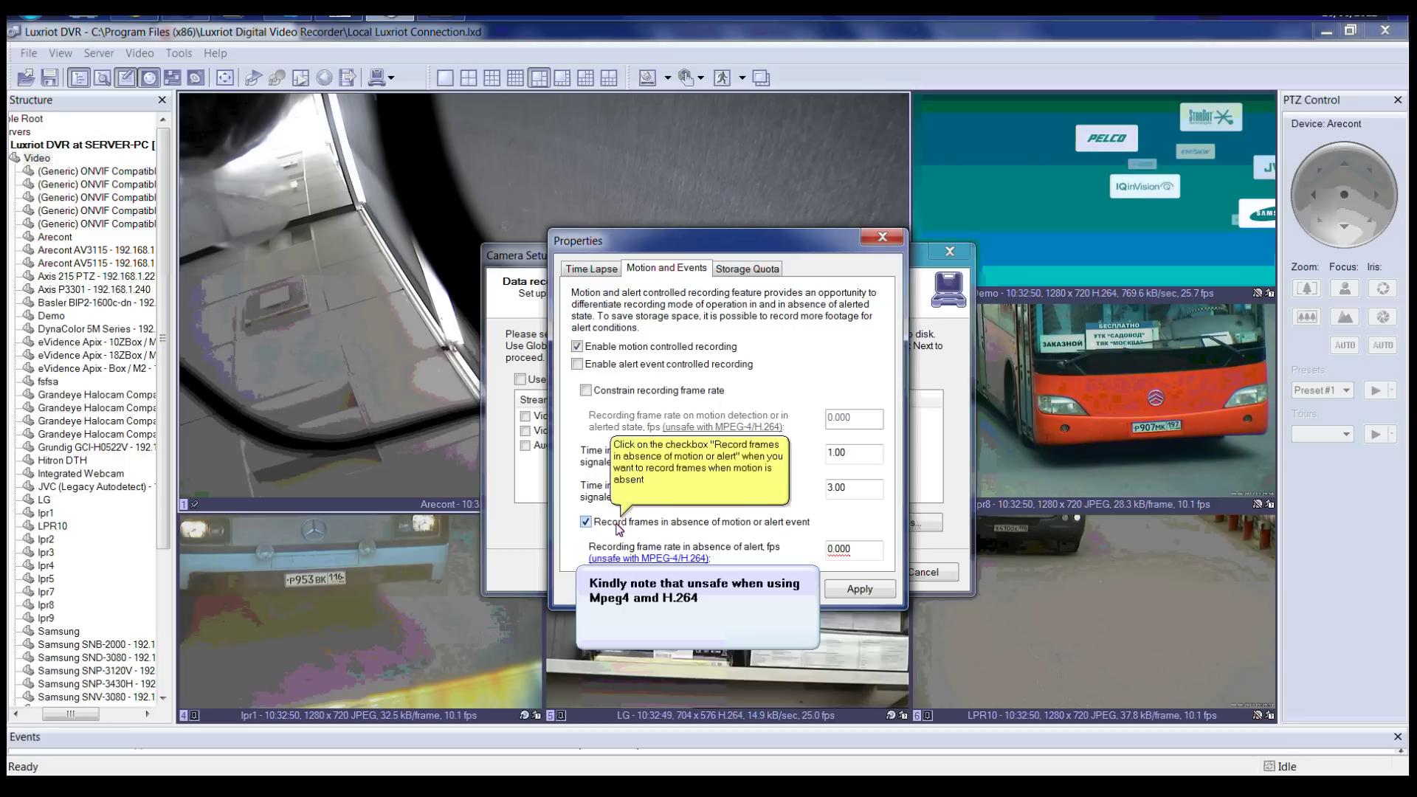
pyautogui.click(619, 526)
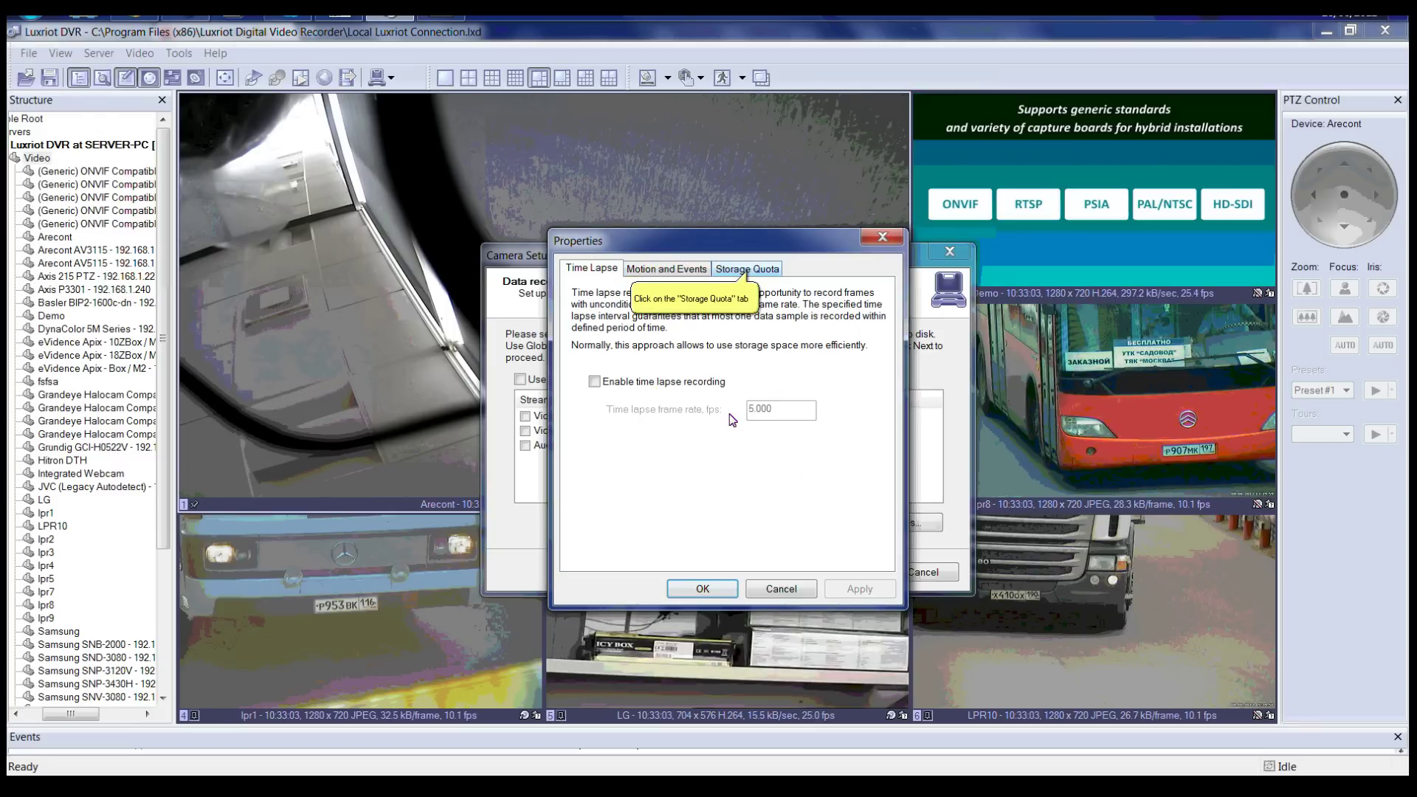
pyautogui.click(749, 269)
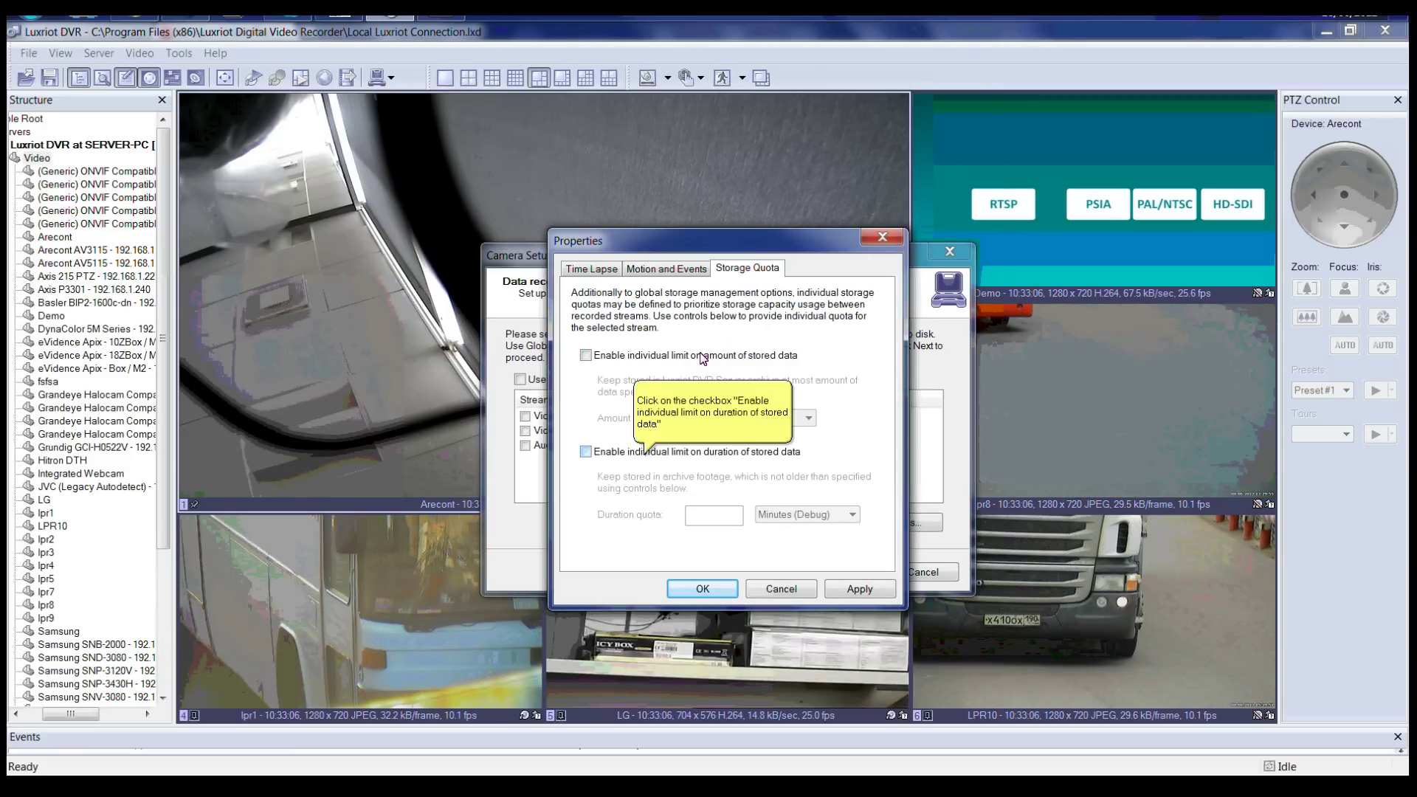
# Enable the individual limit on stored data duration and save the camera's recording properties.
pyautogui.click(650, 456)
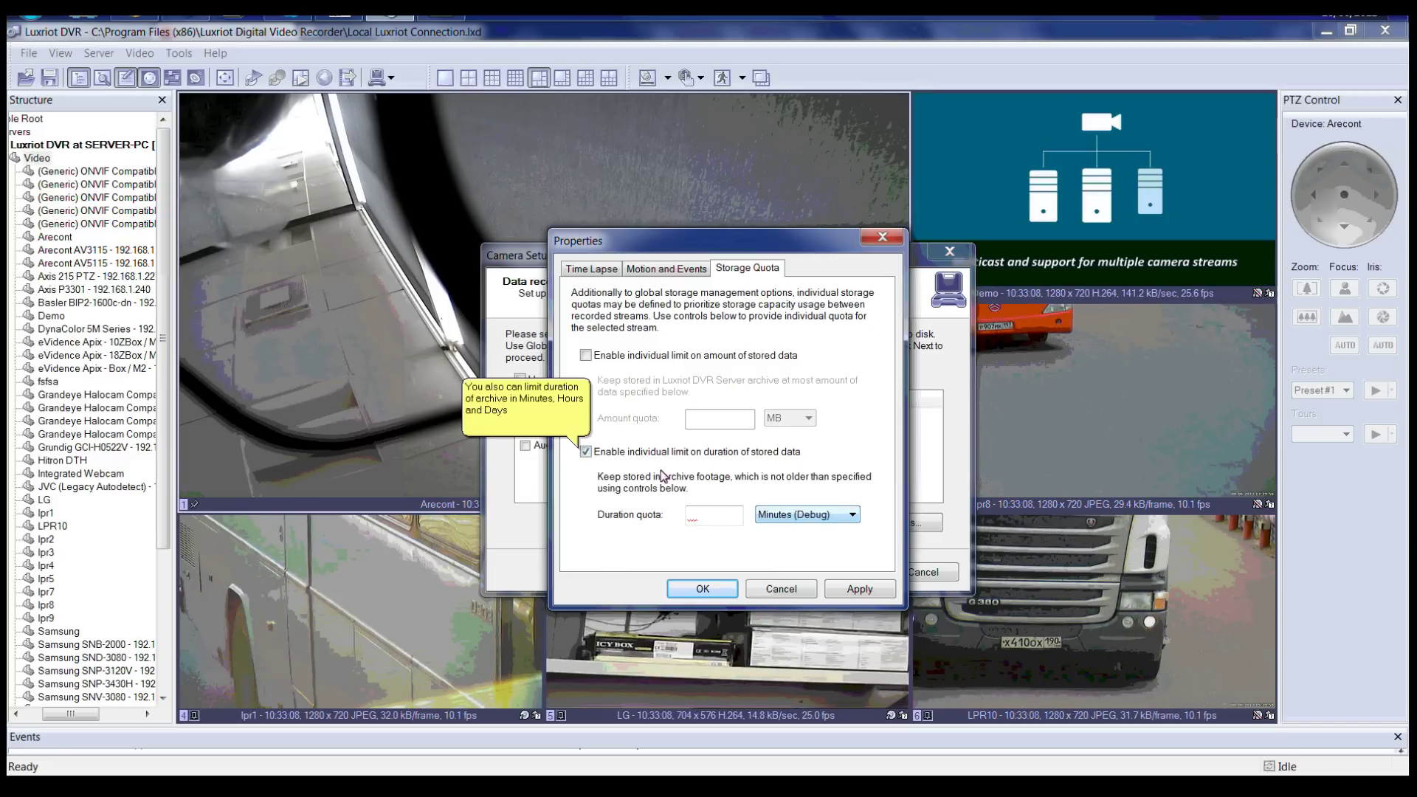
pyautogui.click(720, 590)
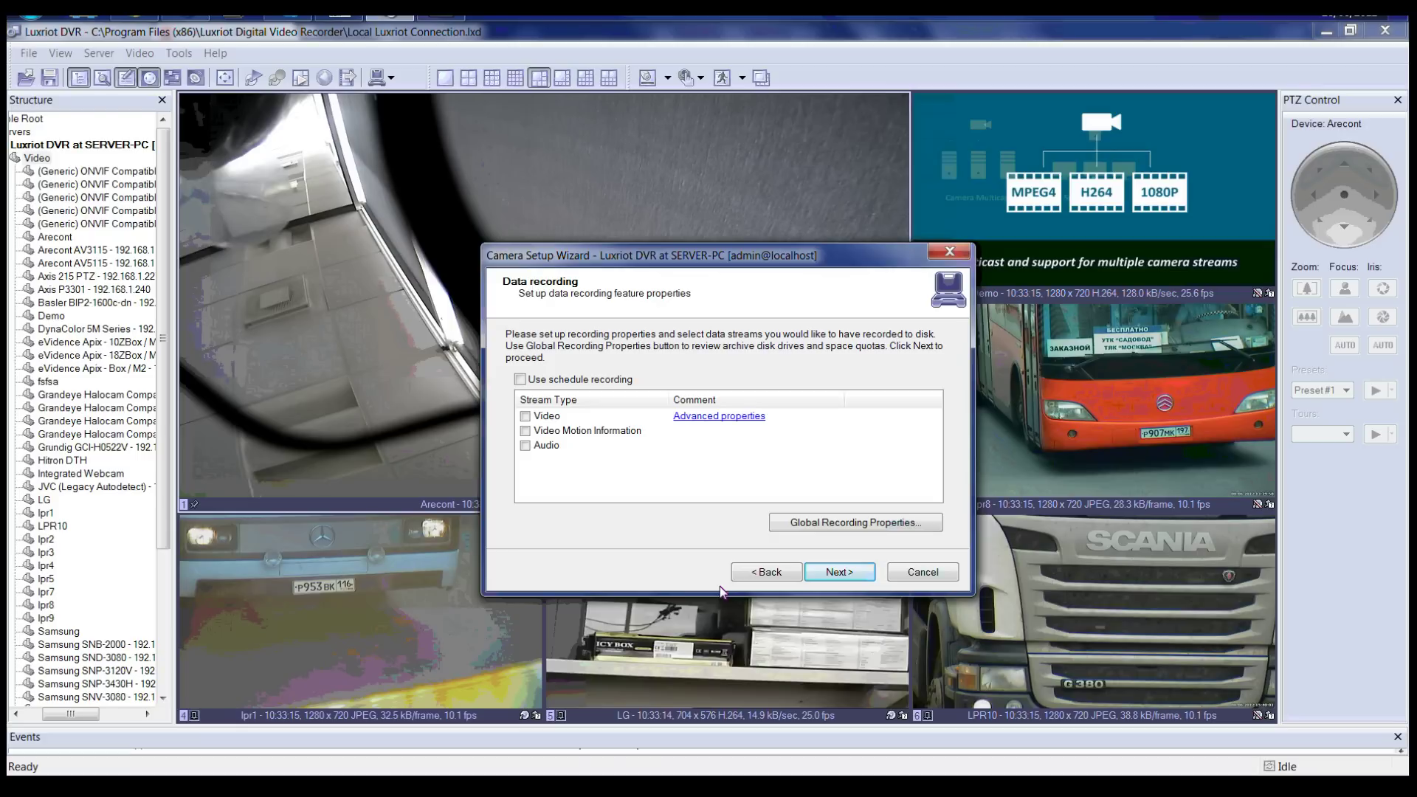
pyautogui.click(547, 418)
# Record the Video, Video Motion Information and Audio streams with schedule recording turned on.
pyautogui.click(587, 431)
pyautogui.click(525, 417)
pyautogui.click(525, 431)
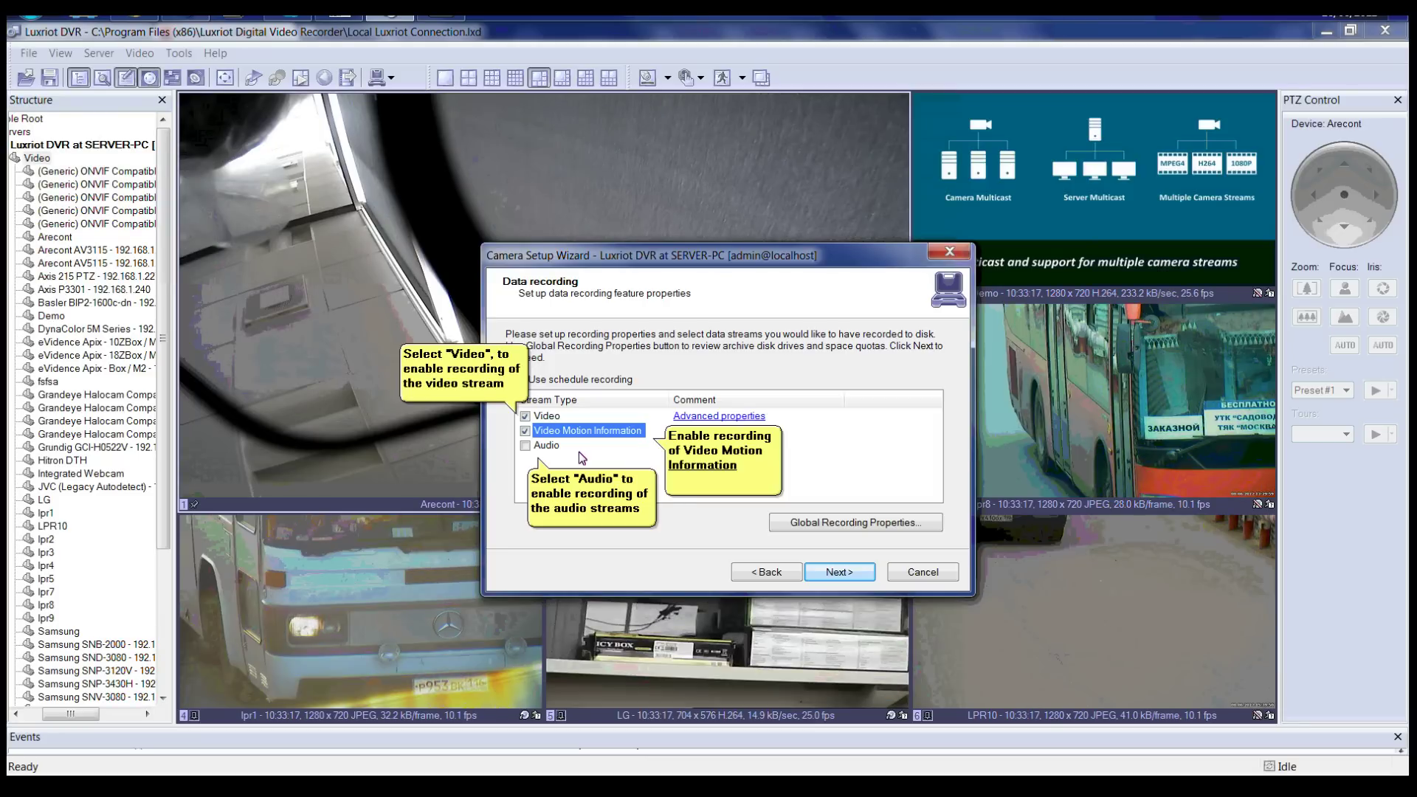
pyautogui.click(525, 446)
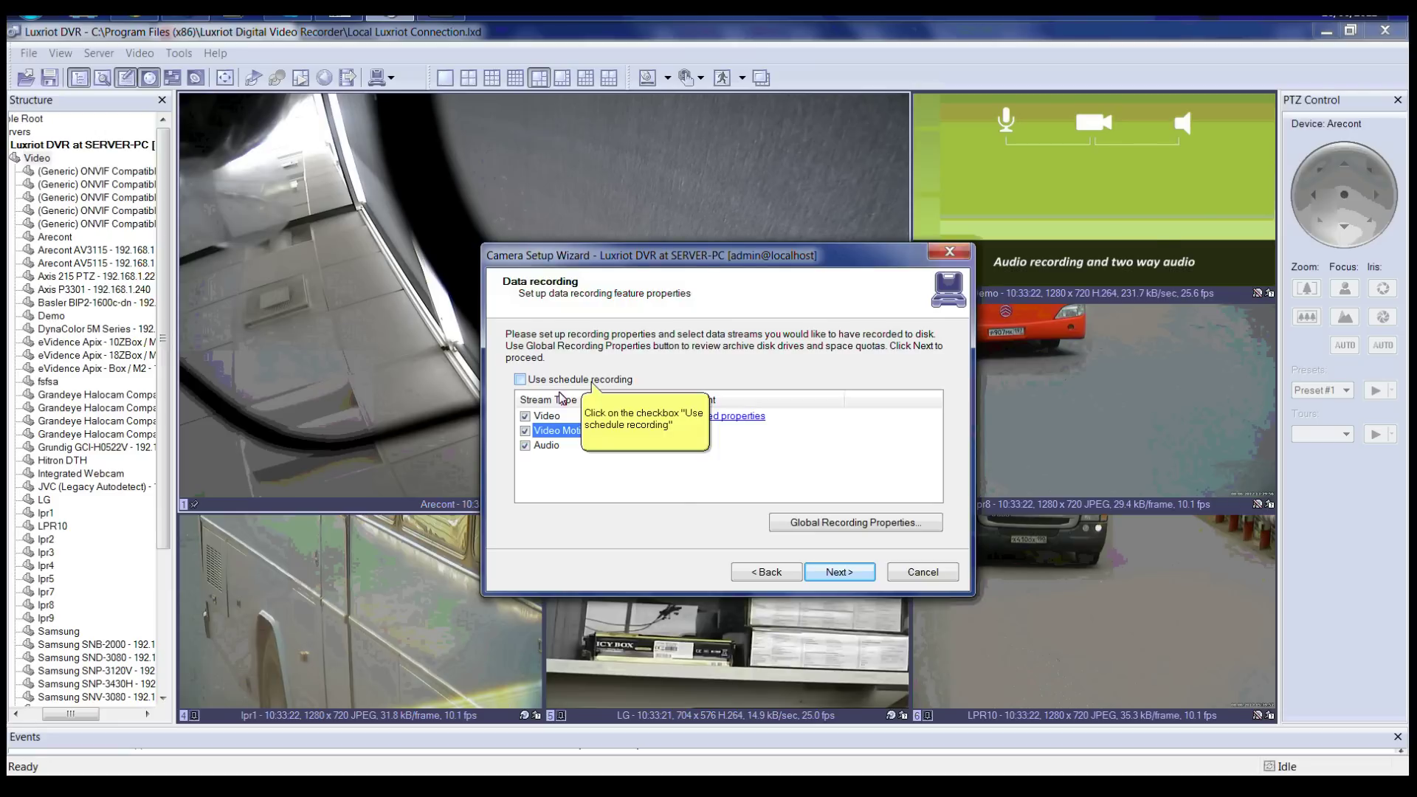
pyautogui.click(566, 382)
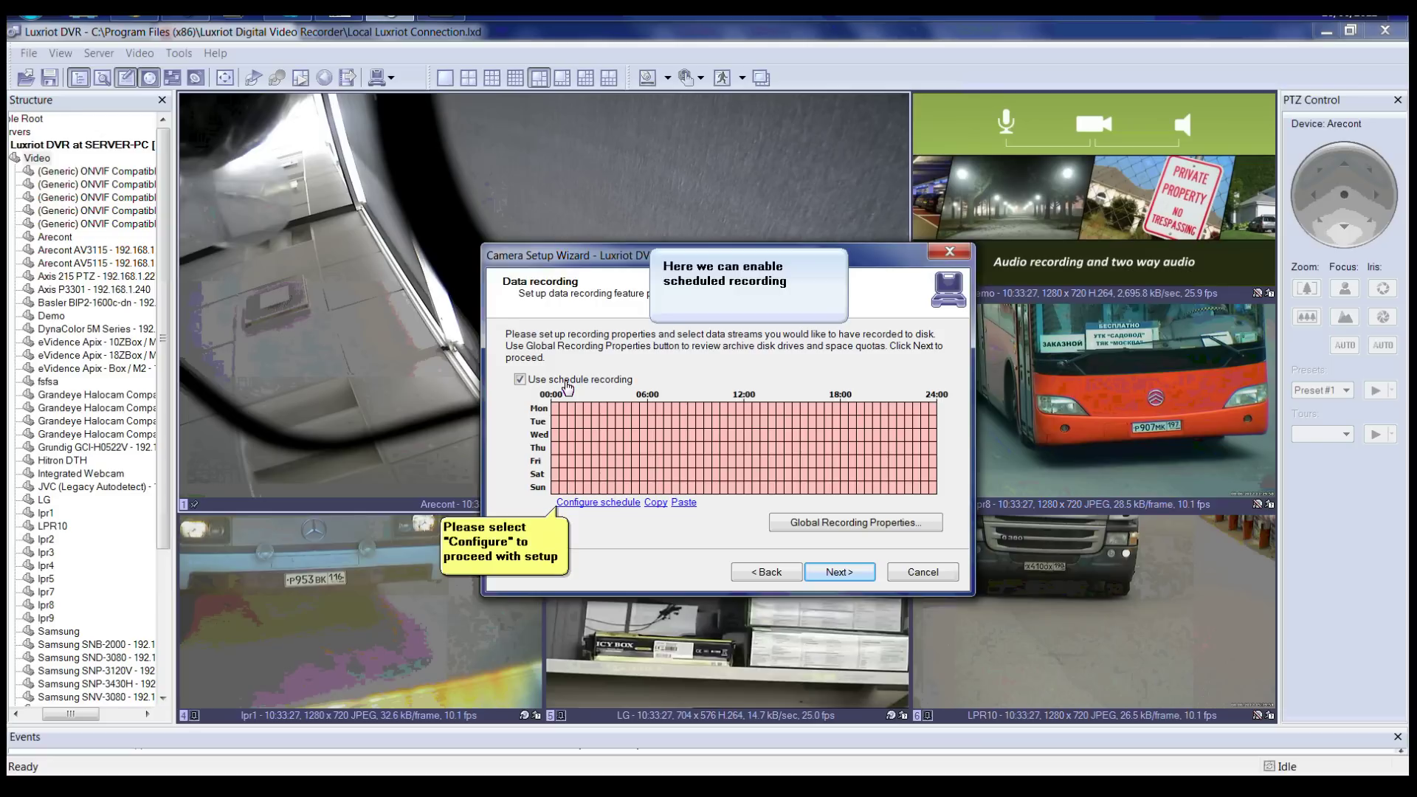
# Review the Record All, Do Not Record, Record on Motion and Time Lapse Record schedule profiles.
pyautogui.click(583, 503)
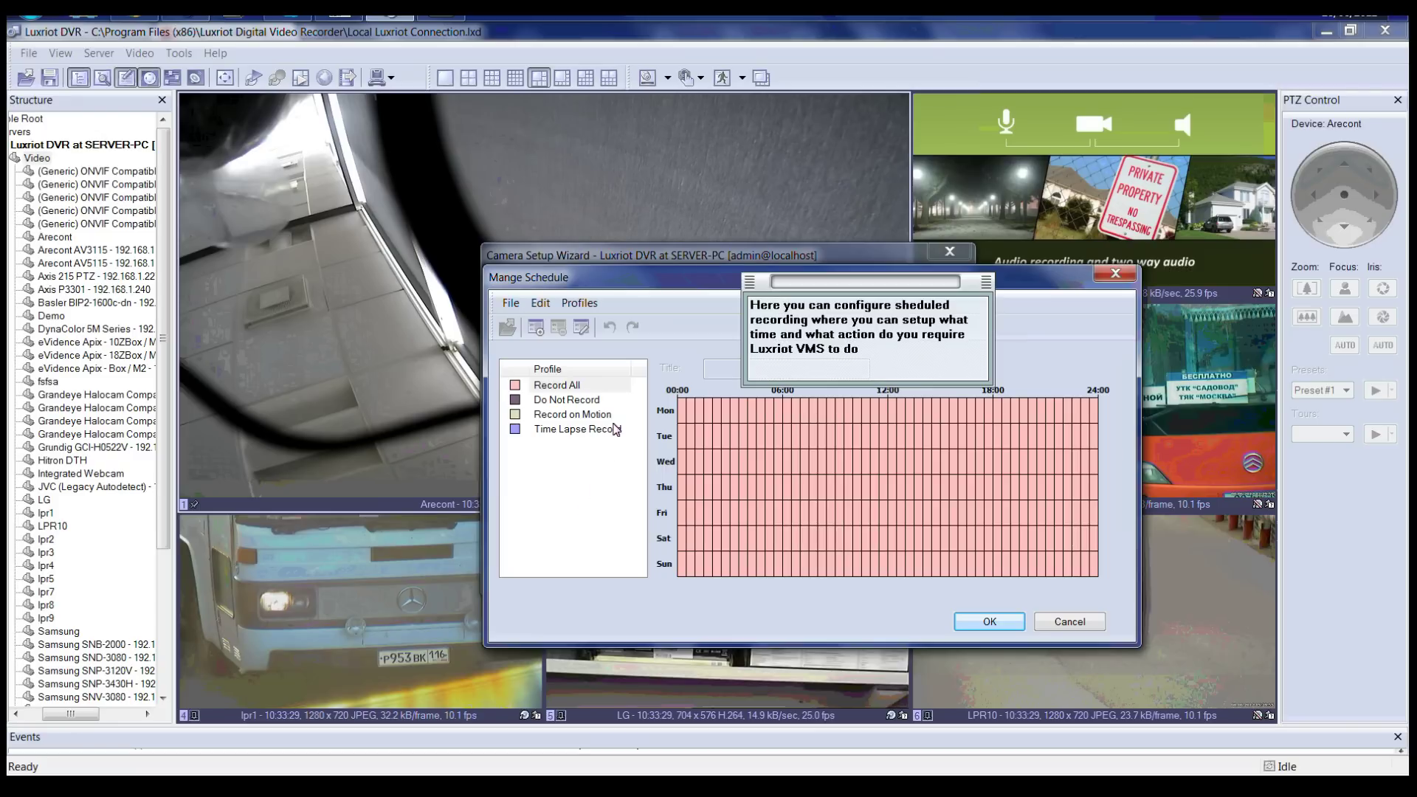
pyautogui.click(620, 395)
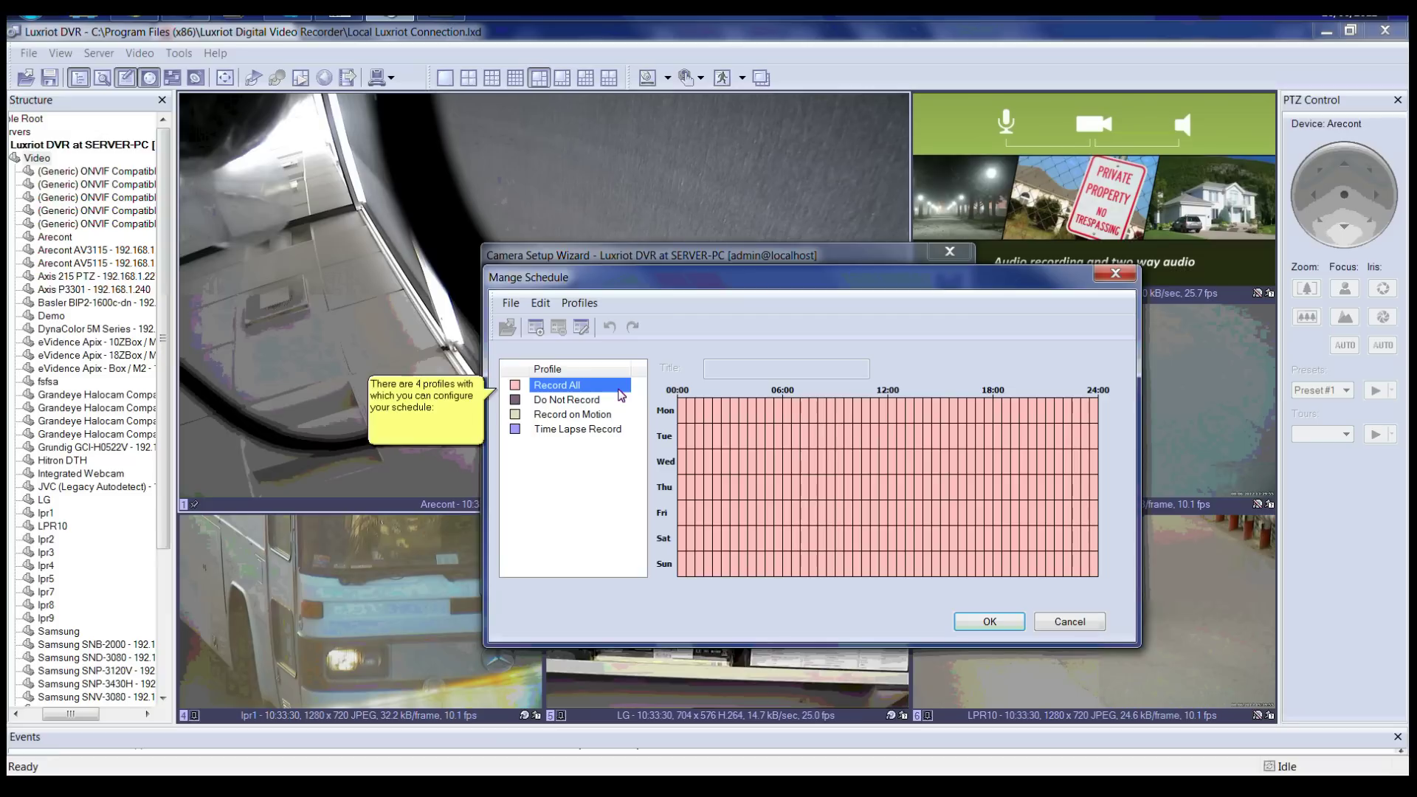
pyautogui.click(604, 400)
pyautogui.click(598, 415)
pyautogui.click(602, 430)
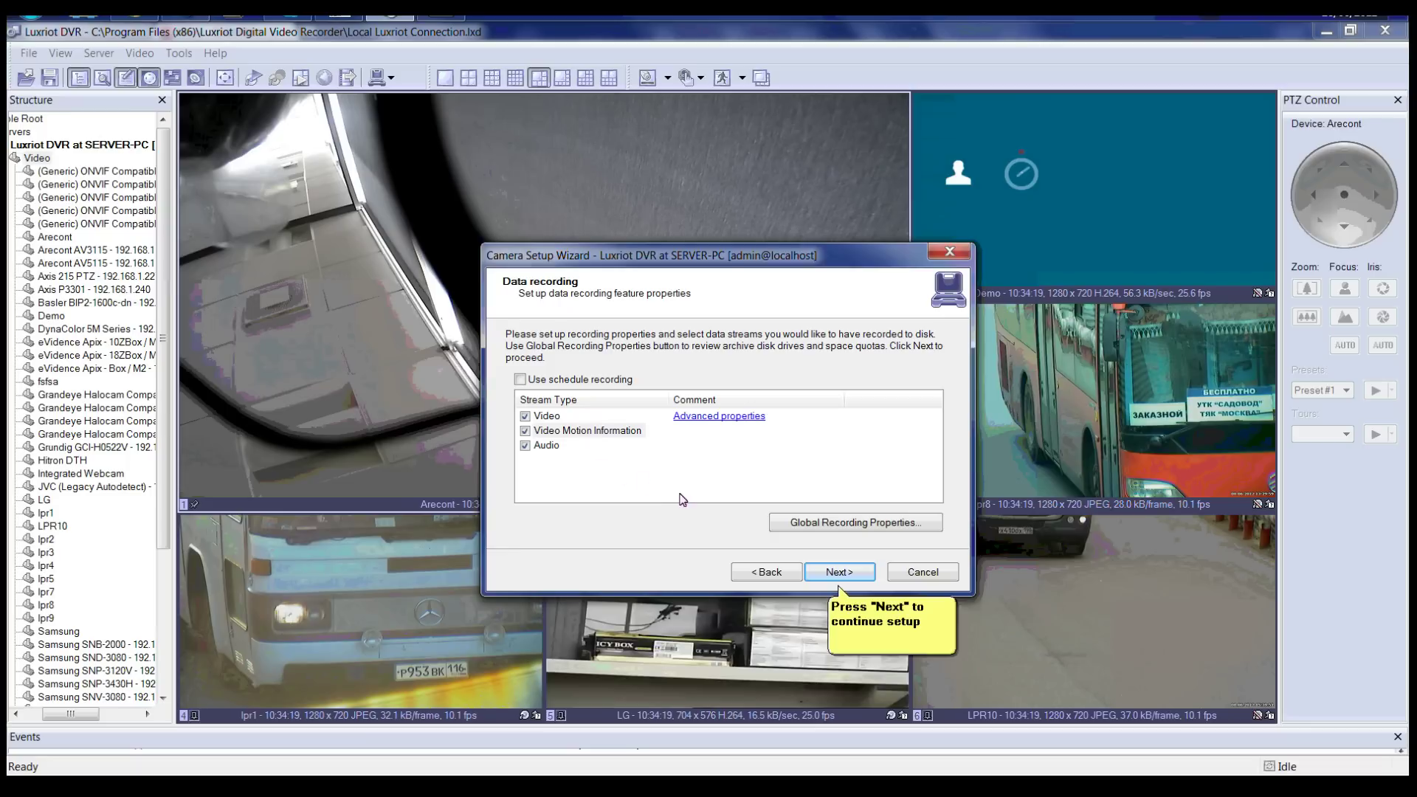
pyautogui.click(840, 572)
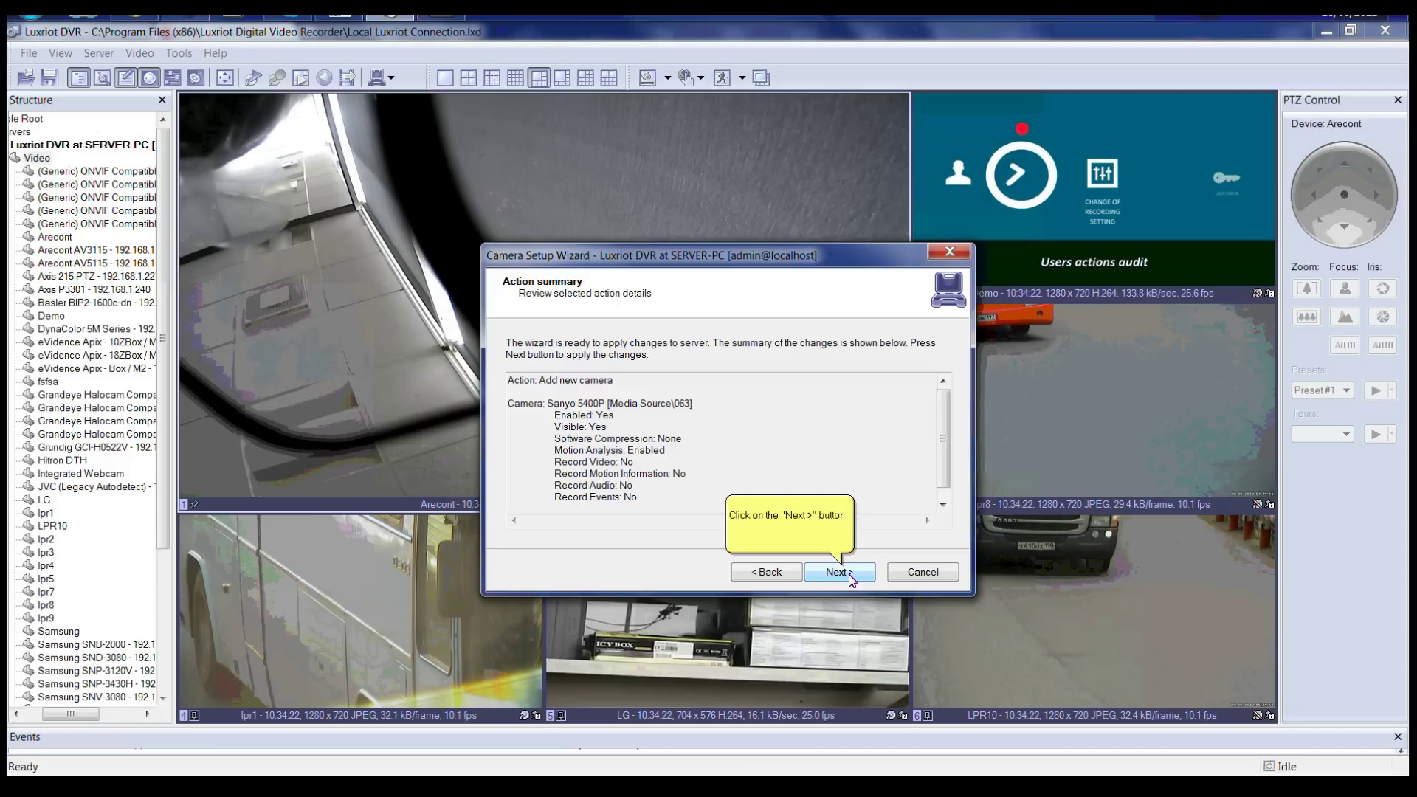
# Apply the Sanyo 5400P camera configuration to the server and bring up the Arecont camera's actions.
pyautogui.click(849, 574)
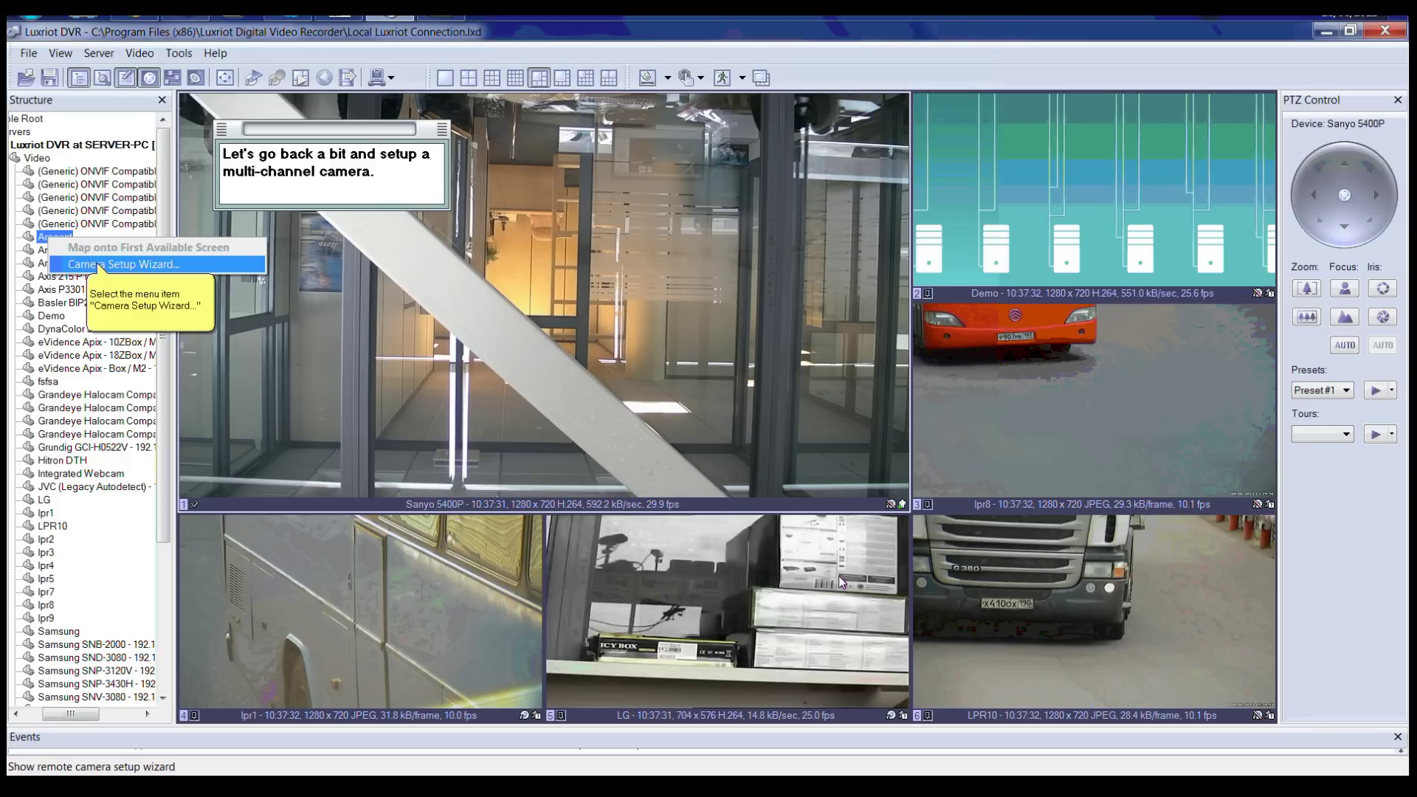
pyautogui.click(99, 266)
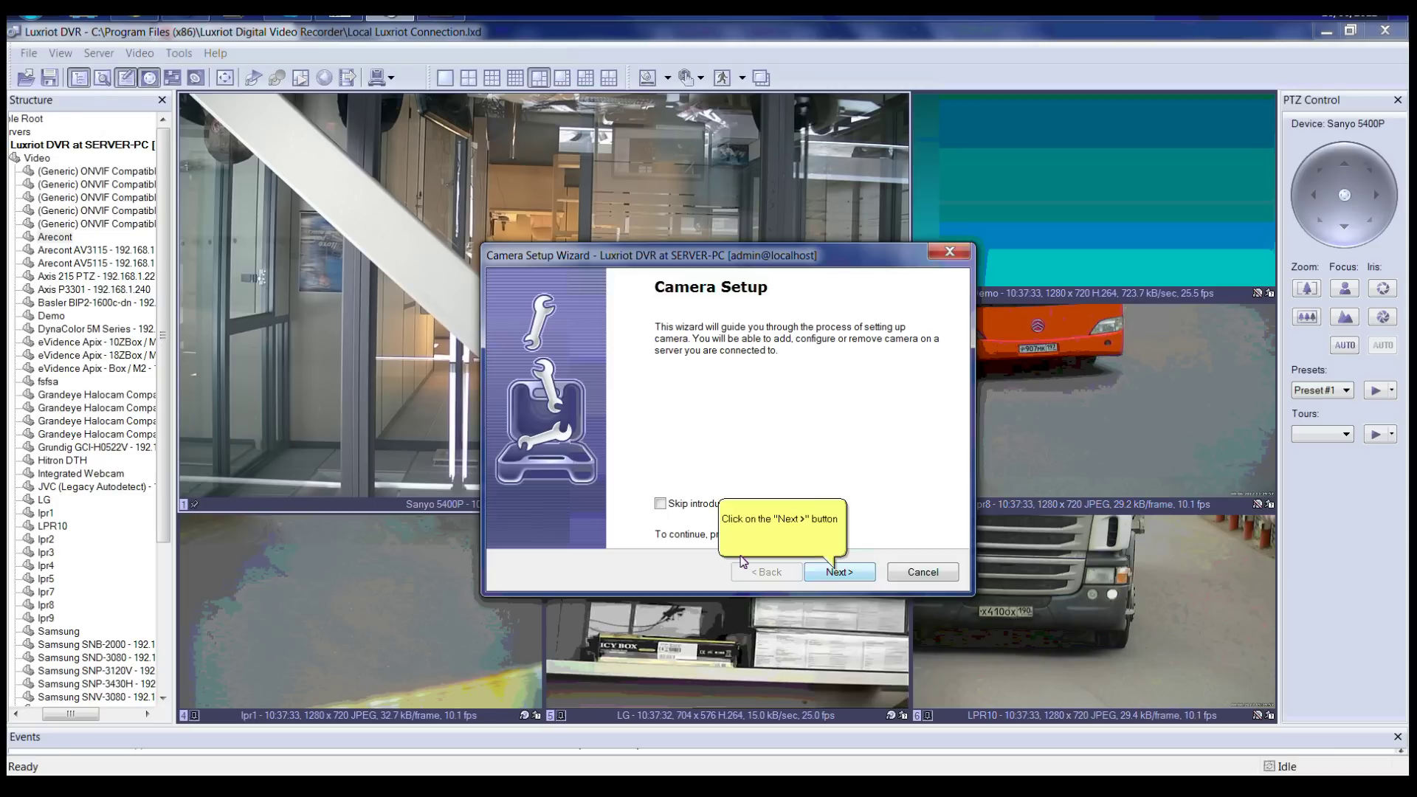
# Run the Camera Setup Wizard again with Arecont chosen and reach its device properties.
pyautogui.click(849, 572)
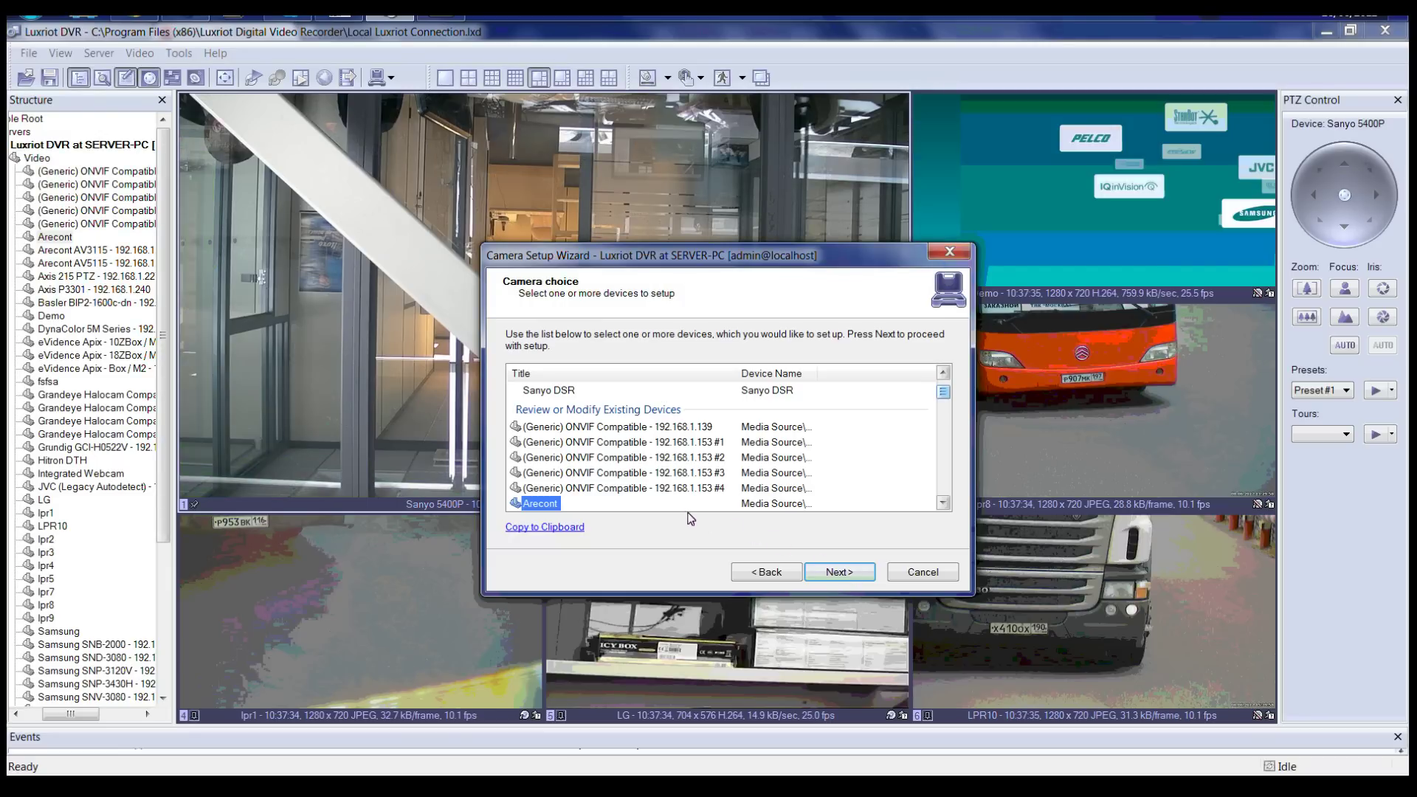
pyautogui.scroll(-2, 643, 504)
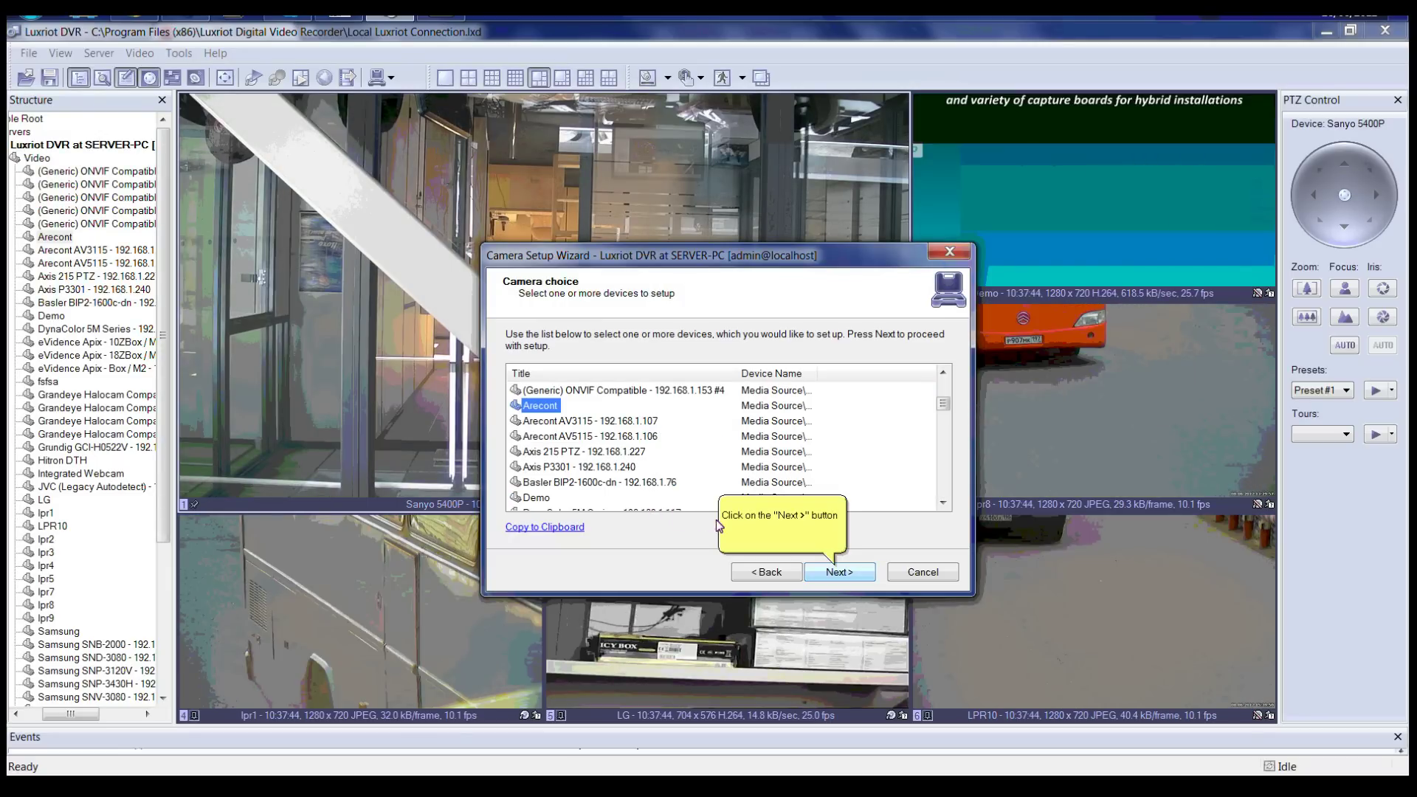
pyautogui.click(837, 573)
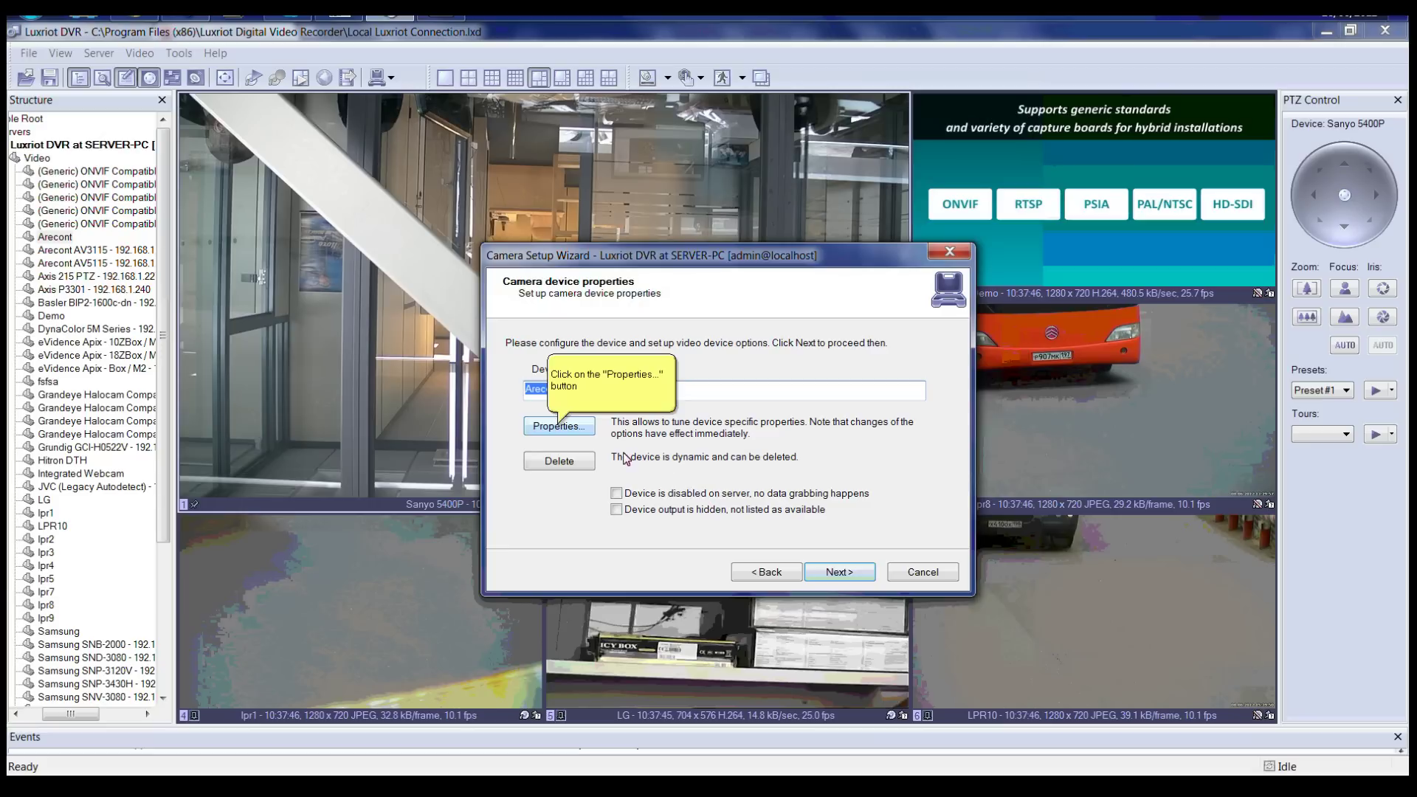
pyautogui.click(565, 432)
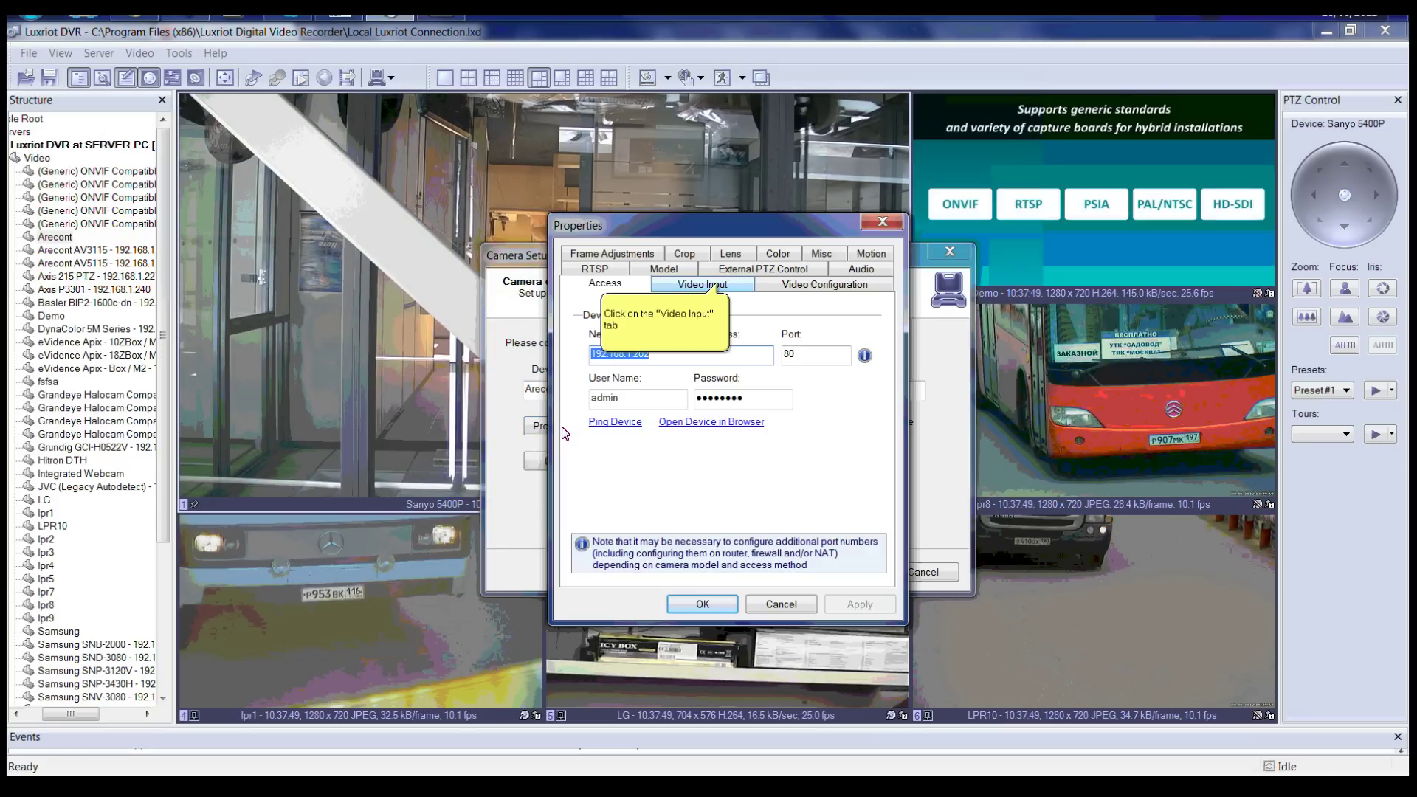
# Show the Arecont device's Video Input settings and list its multichannel video source channels.
pyautogui.click(719, 287)
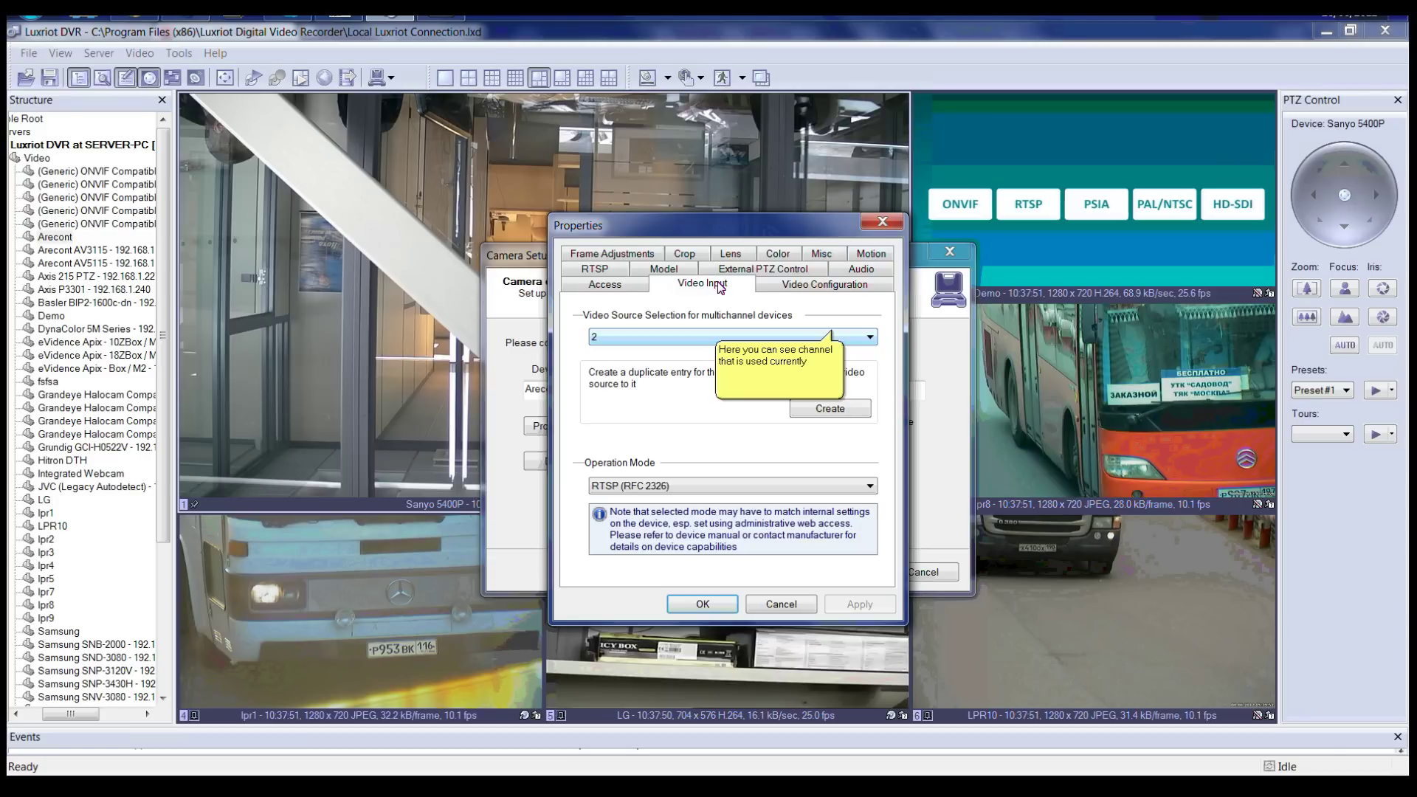
pyautogui.click(834, 336)
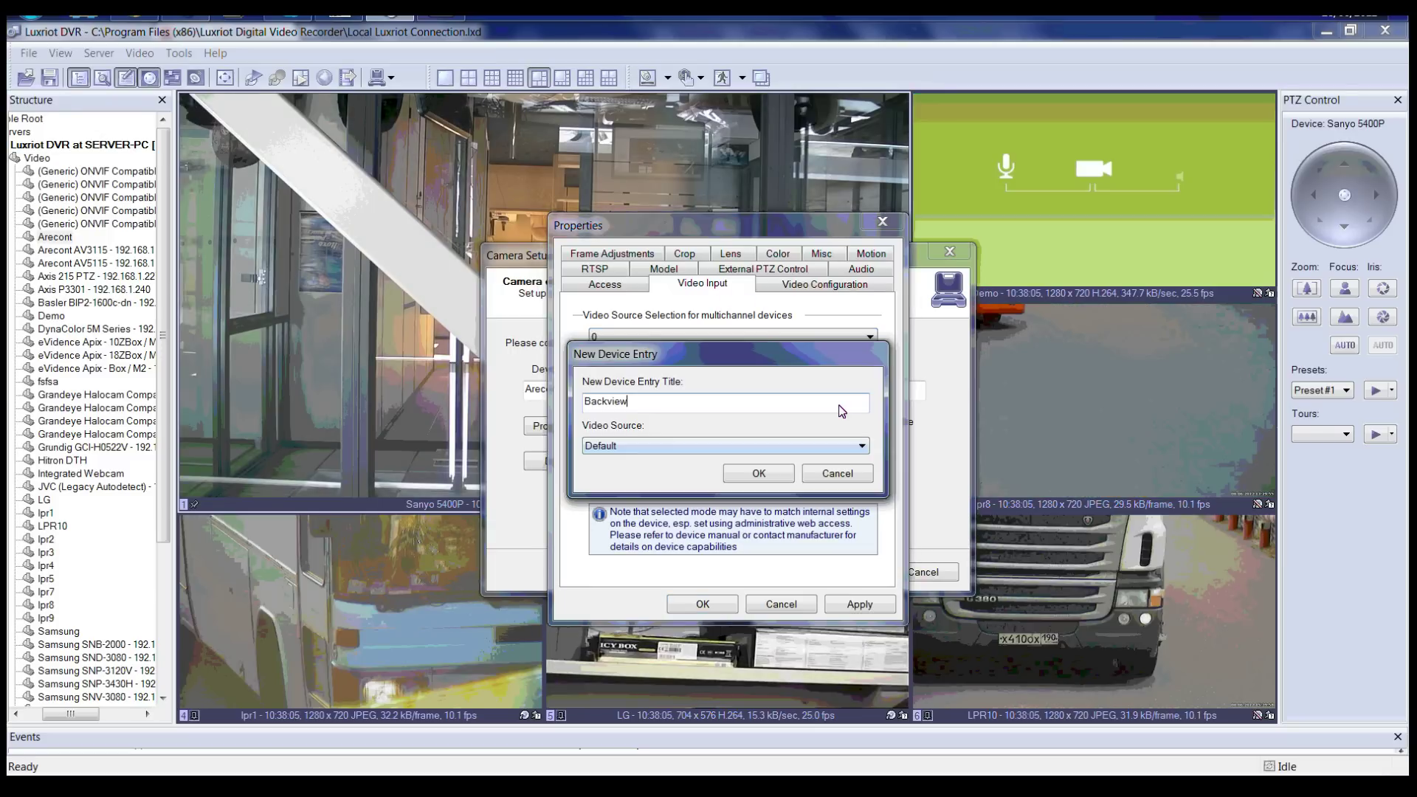
# Create a new device entry titled 'Backview' that uses video source channel 0.
pyautogui.click(852, 448)
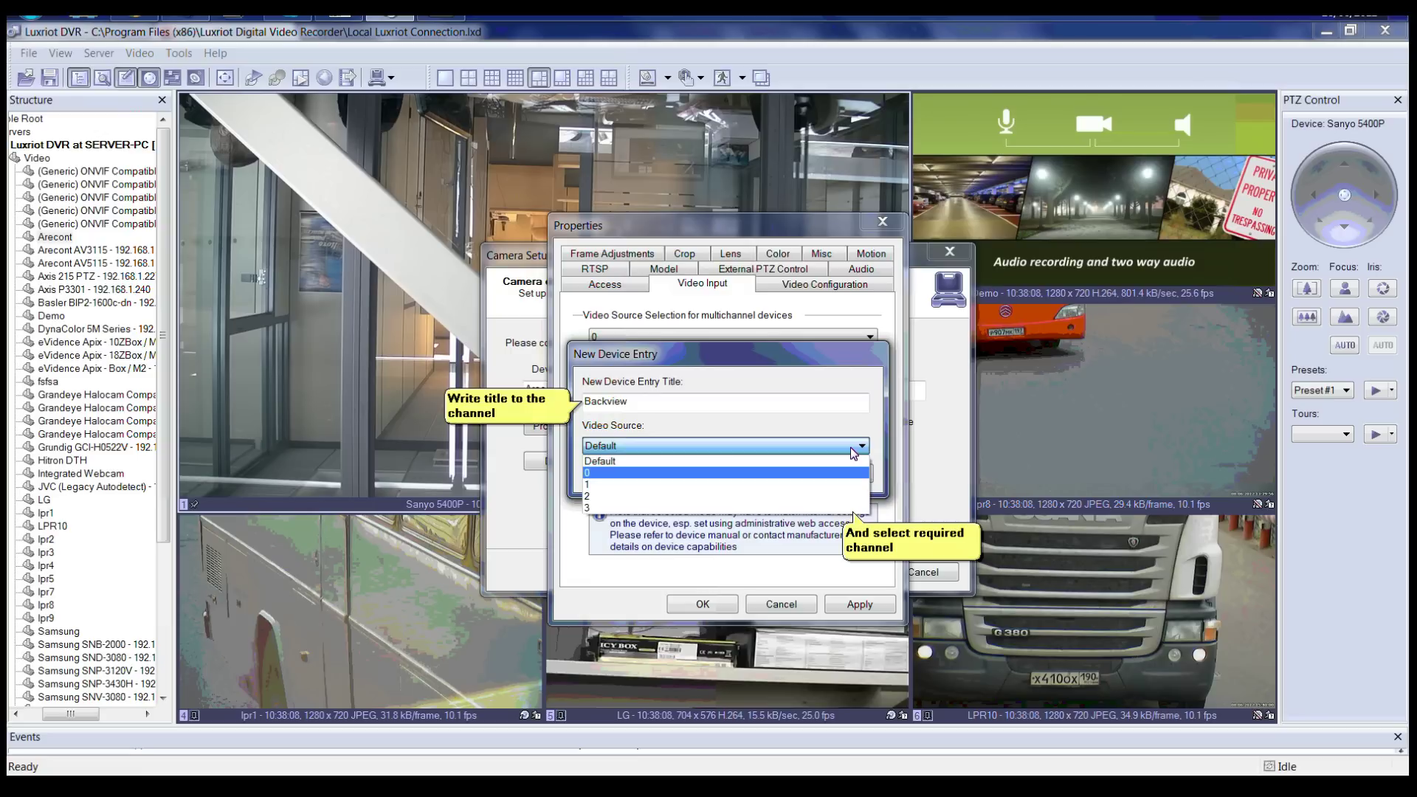
pyautogui.click(767, 473)
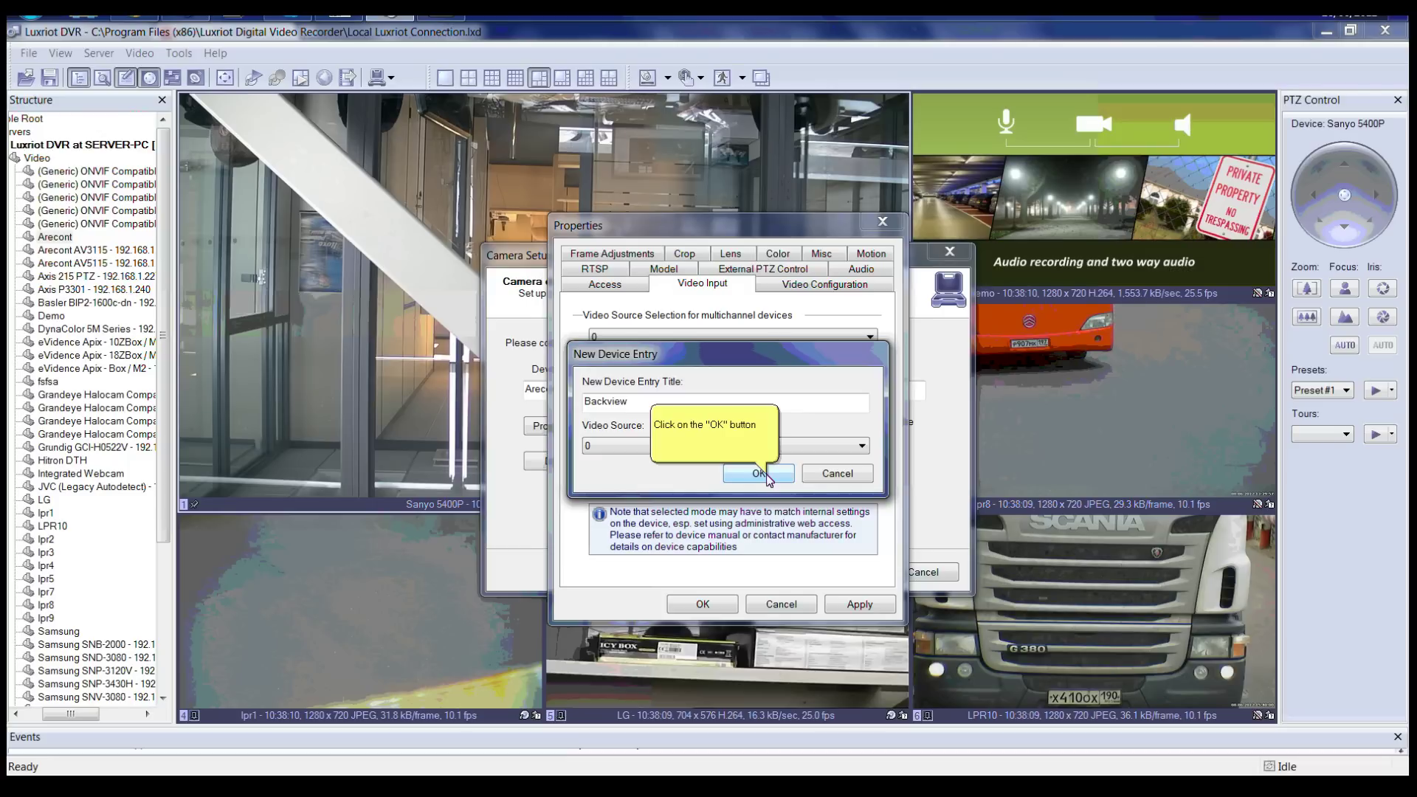
pyautogui.click(768, 474)
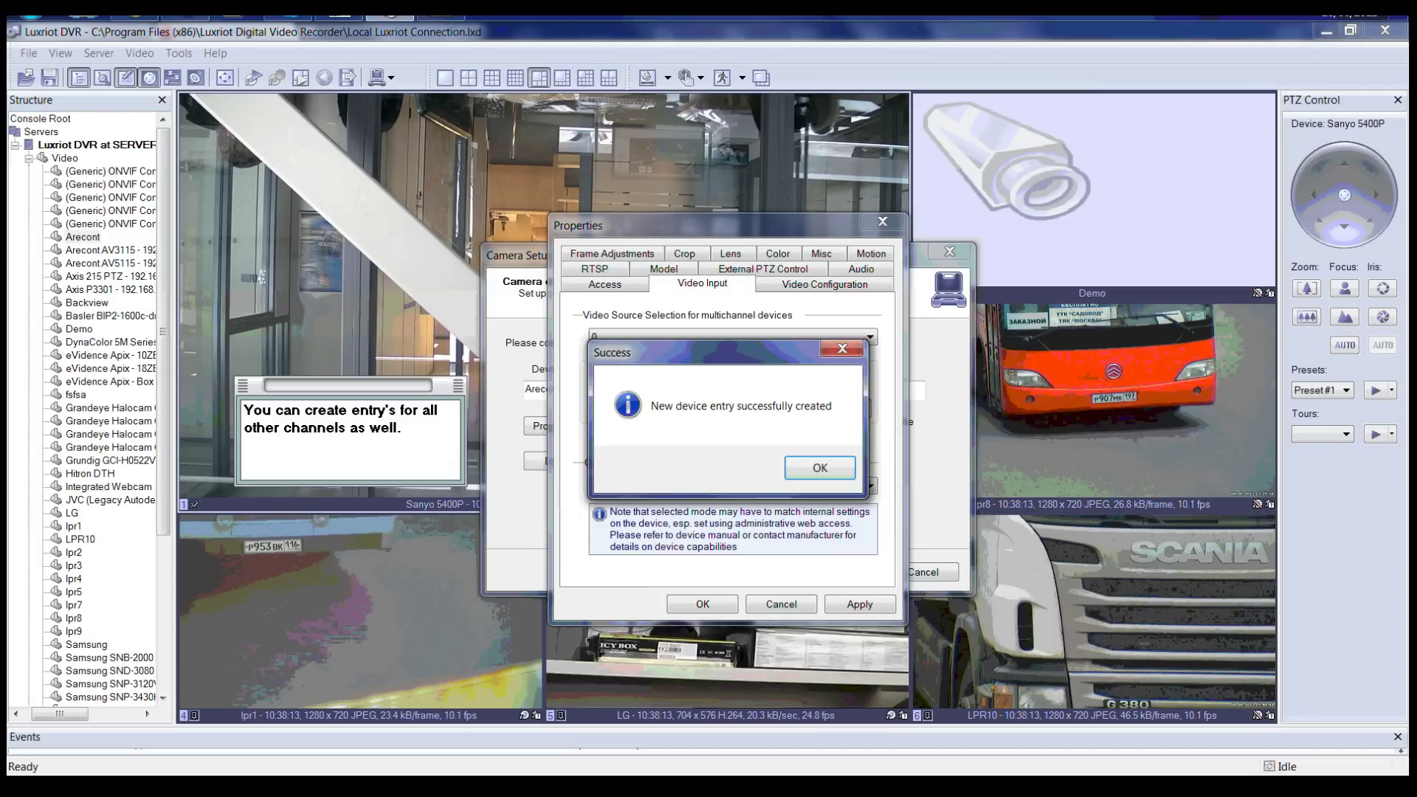